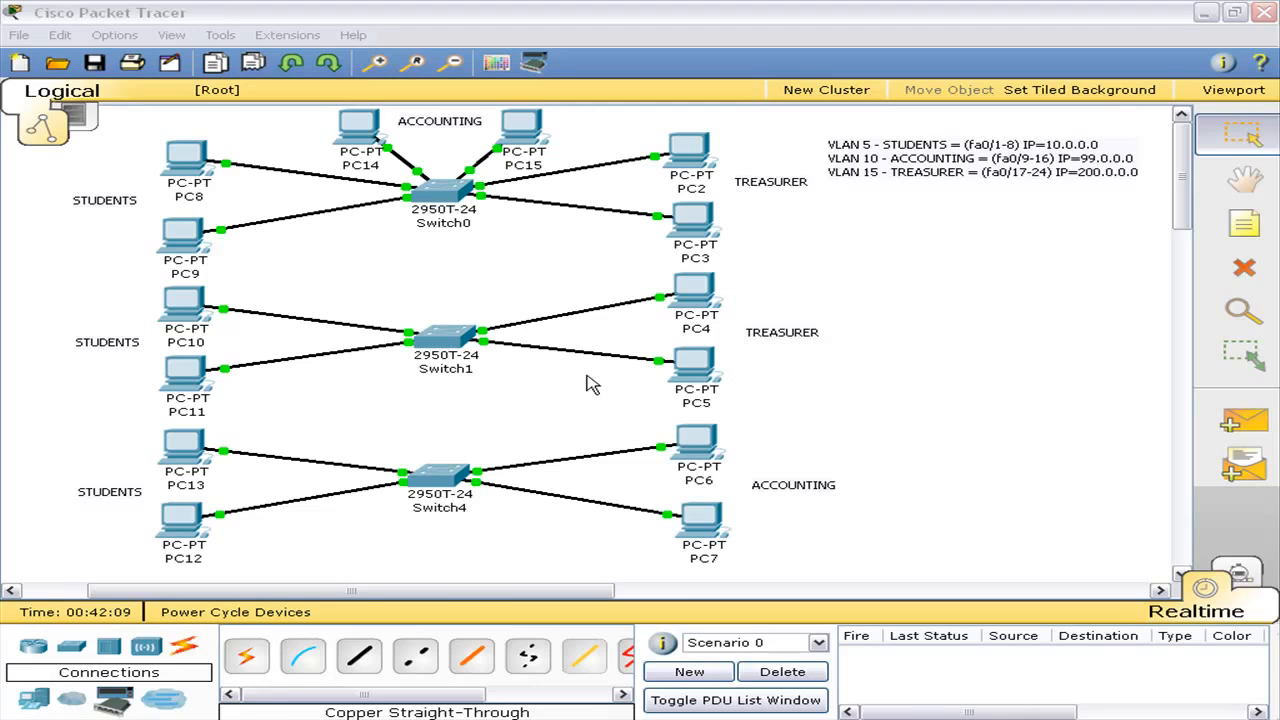
- Open Switch4's command-line interface and enter global configuration mode
{"action": "left_click", "coordinate": [430, 497]}
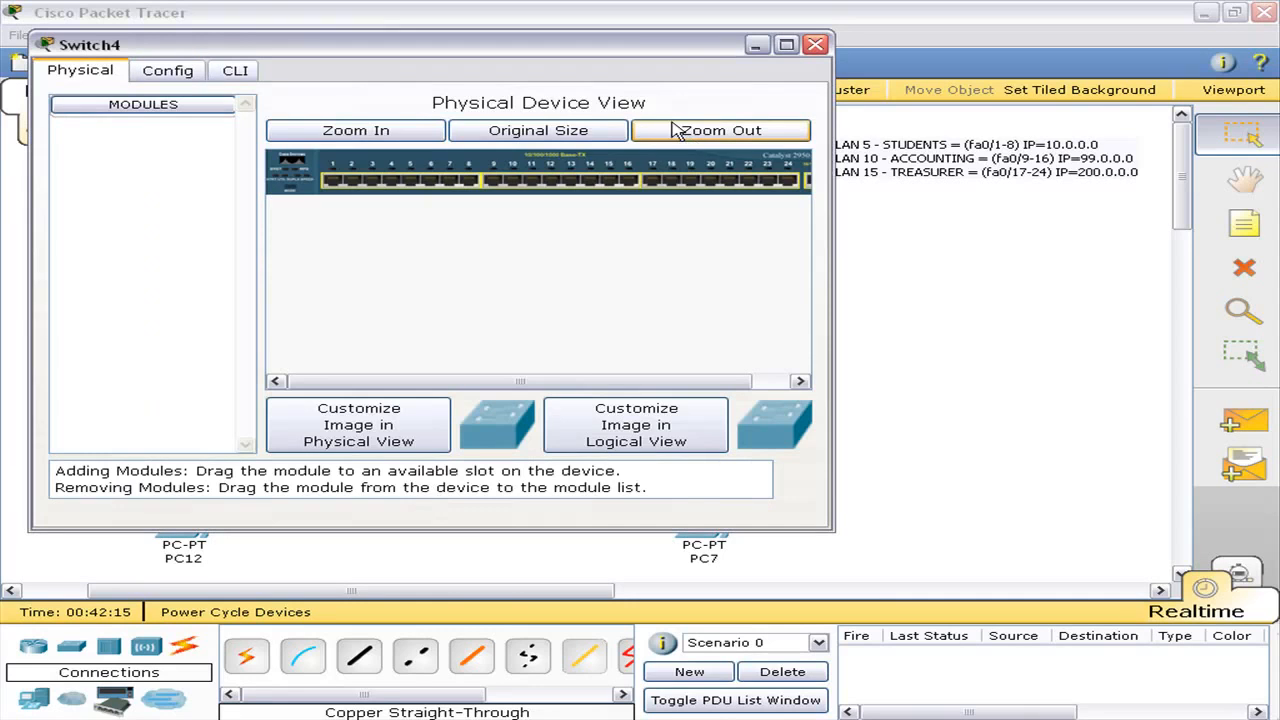
{"action": "left_click", "coordinate": [258, 74]}
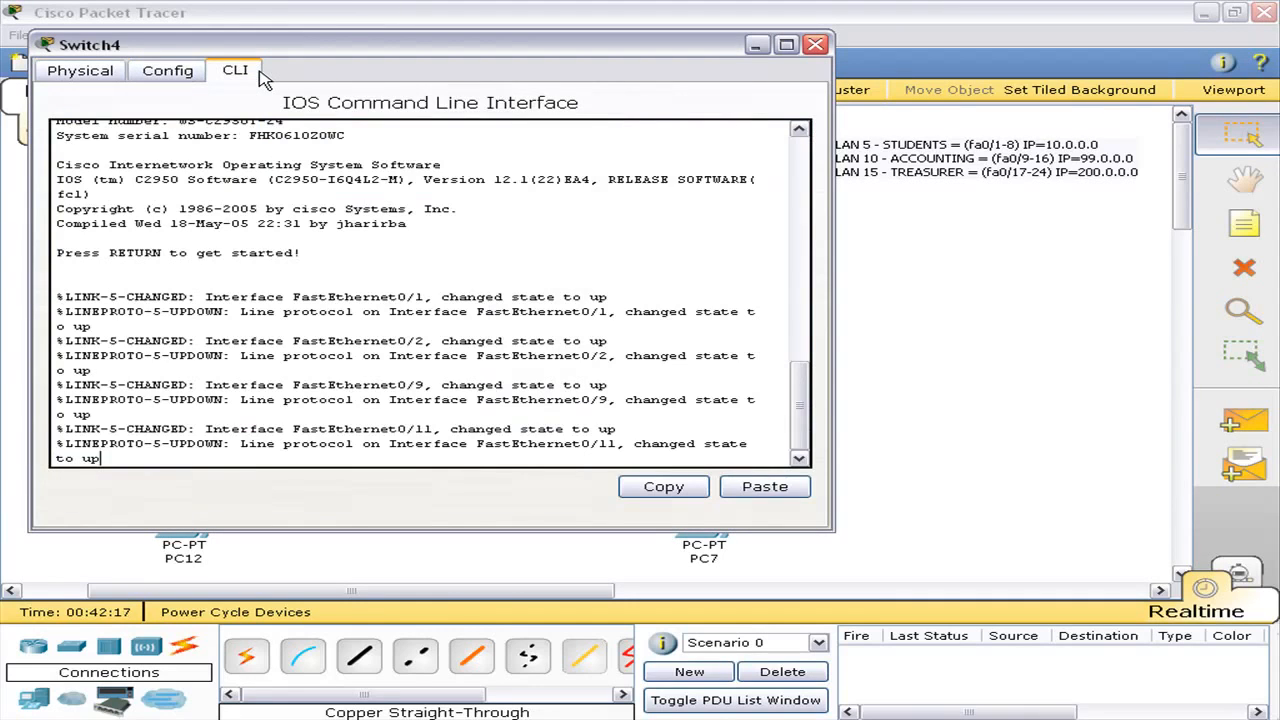
{"action": "key", "text": "Return"}
{"action": "key", "text": "Return"}
{"action": "key", "text": "Return"}
{"action": "type", "text": "en"}
{"action": "key", "text": "Return"}
{"action": "type", "text": "conf t"}
{"action": "key", "text": "Return"}
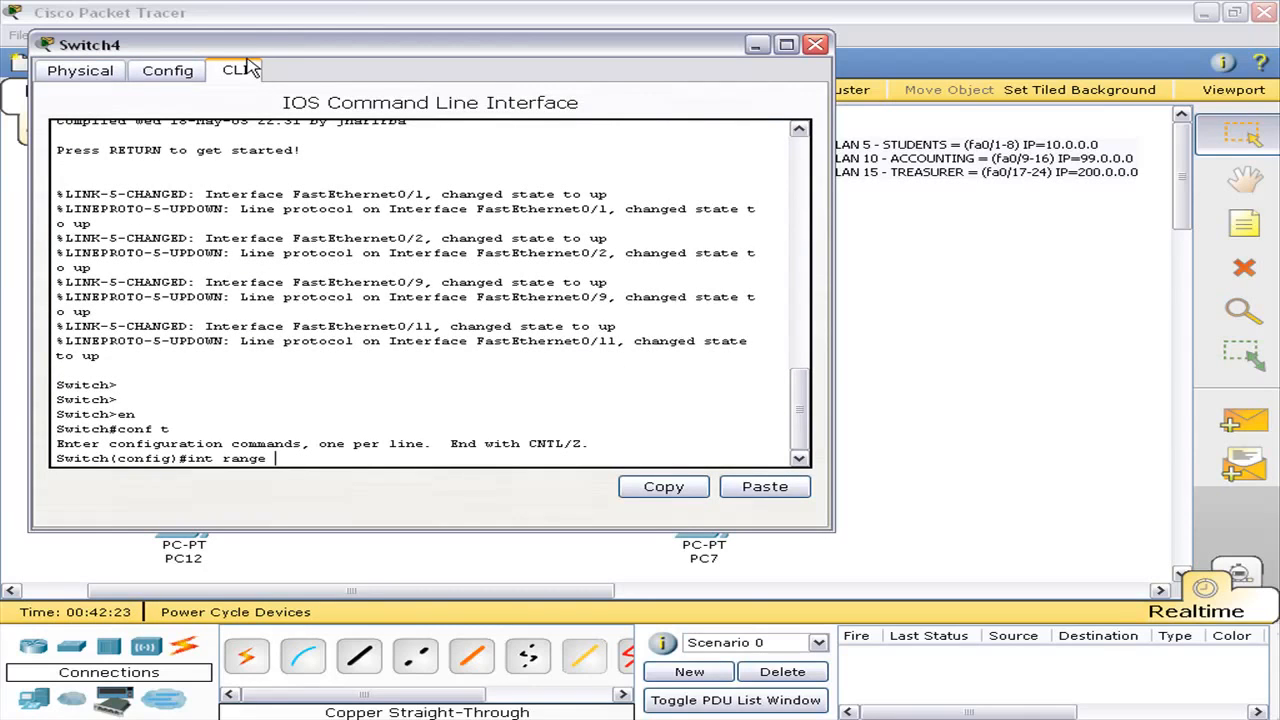
- Assign Switch4's interface range fa0/1-8 to access VLAN 5 and leave configuration mode
{"action": "left_click_drag", "start_coordinate": [281, 49], "coordinate": [766, 228]}
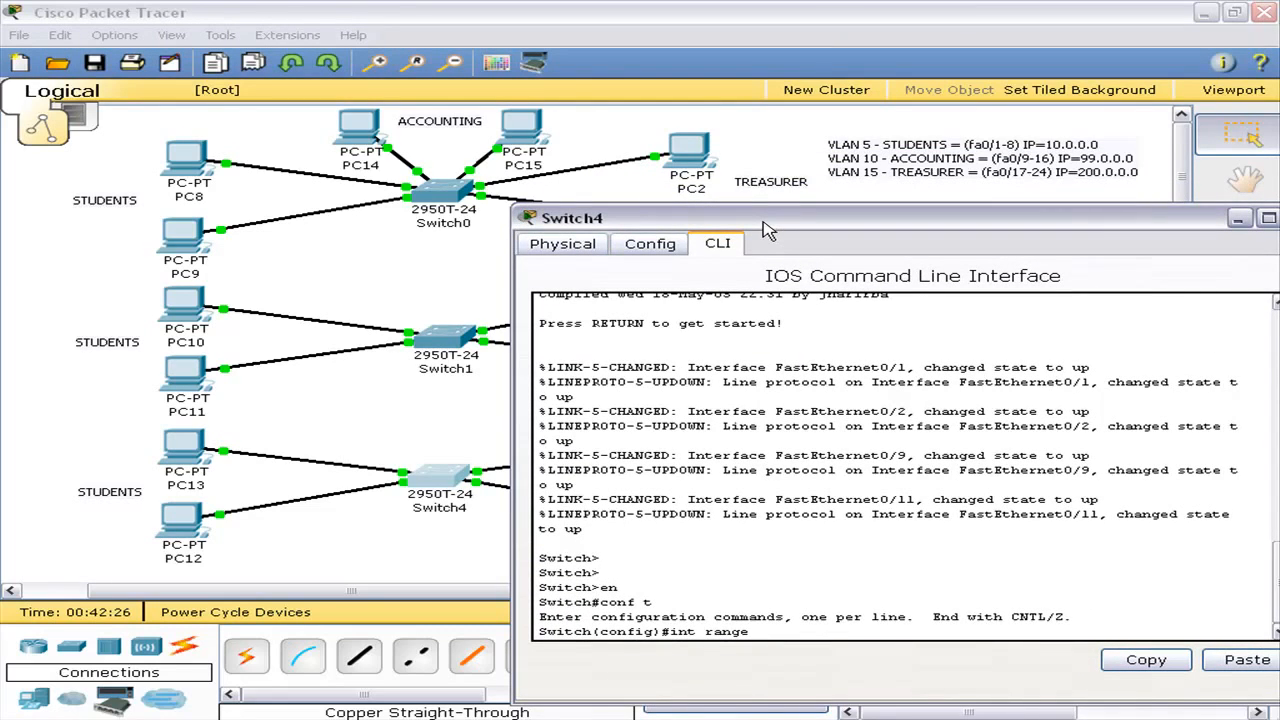
{"action": "type", "text": "fa0/1-8"}
{"action": "key", "text": "Return"}
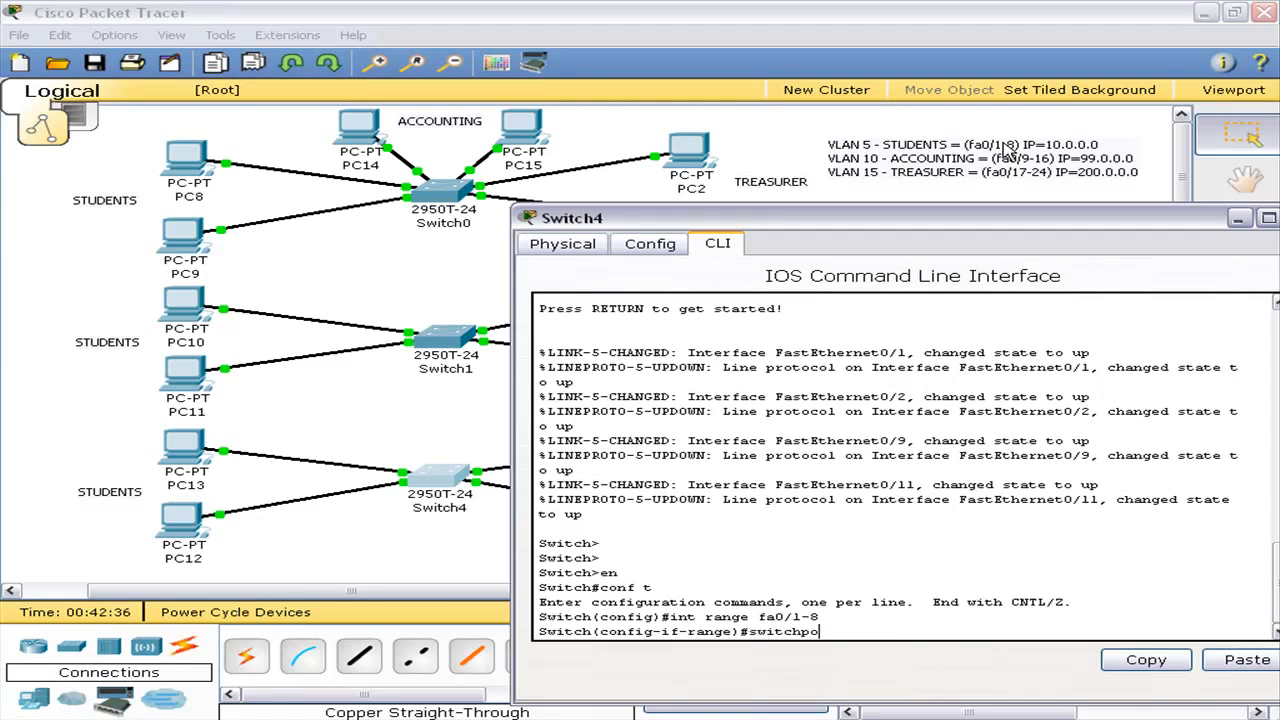
{"action": "type", "text": "switchport access "}
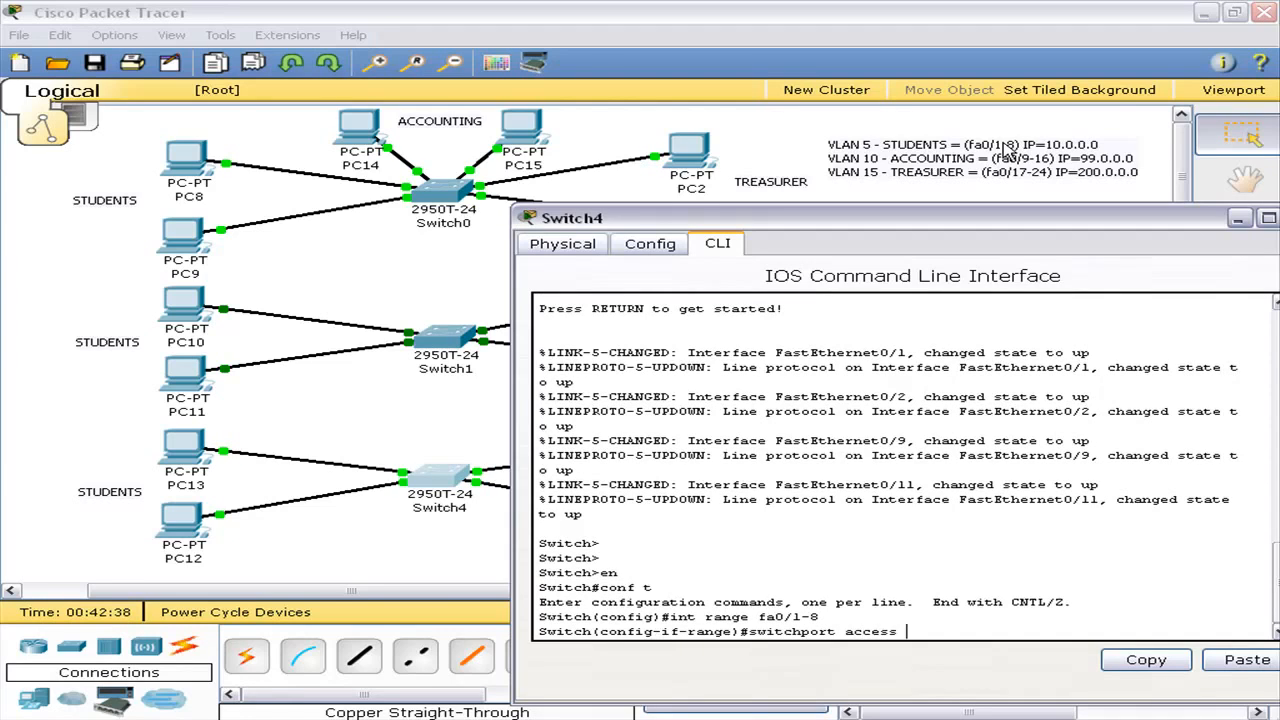
{"action": "type", "text": "vlan 5"}
{"action": "key", "text": "Return"}
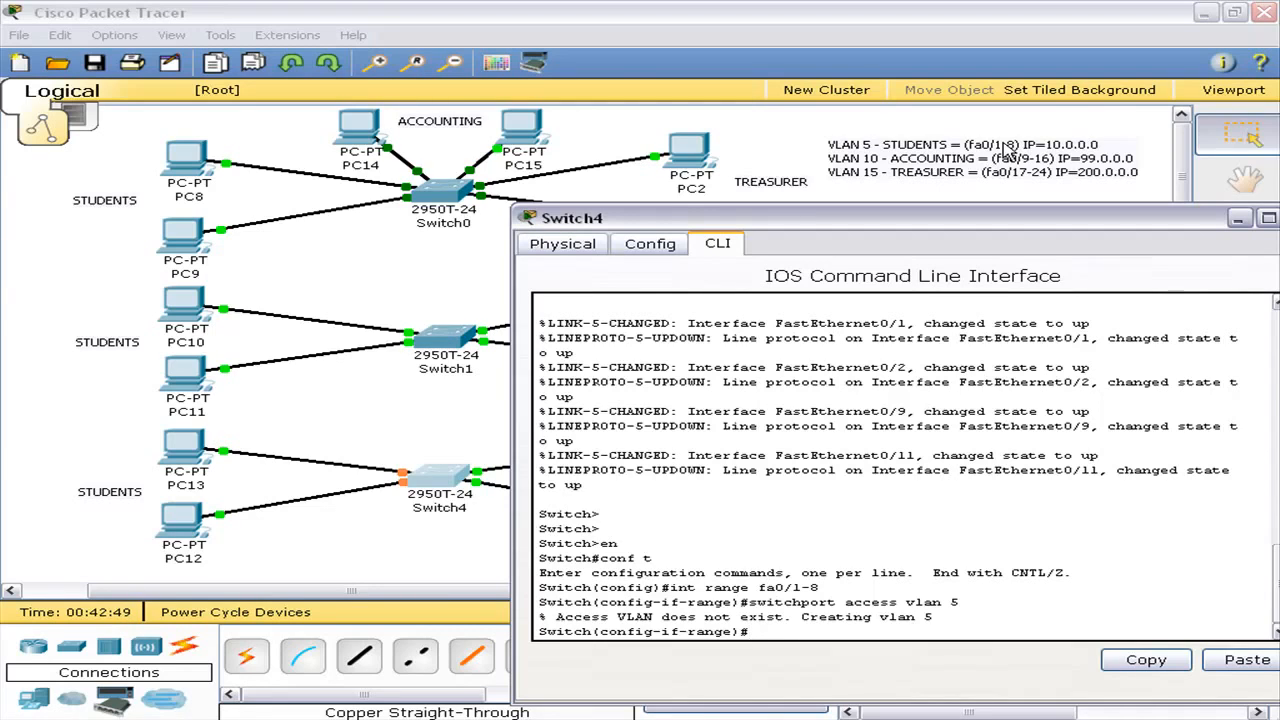
{"action": "key", "text": "ctrl+z"}
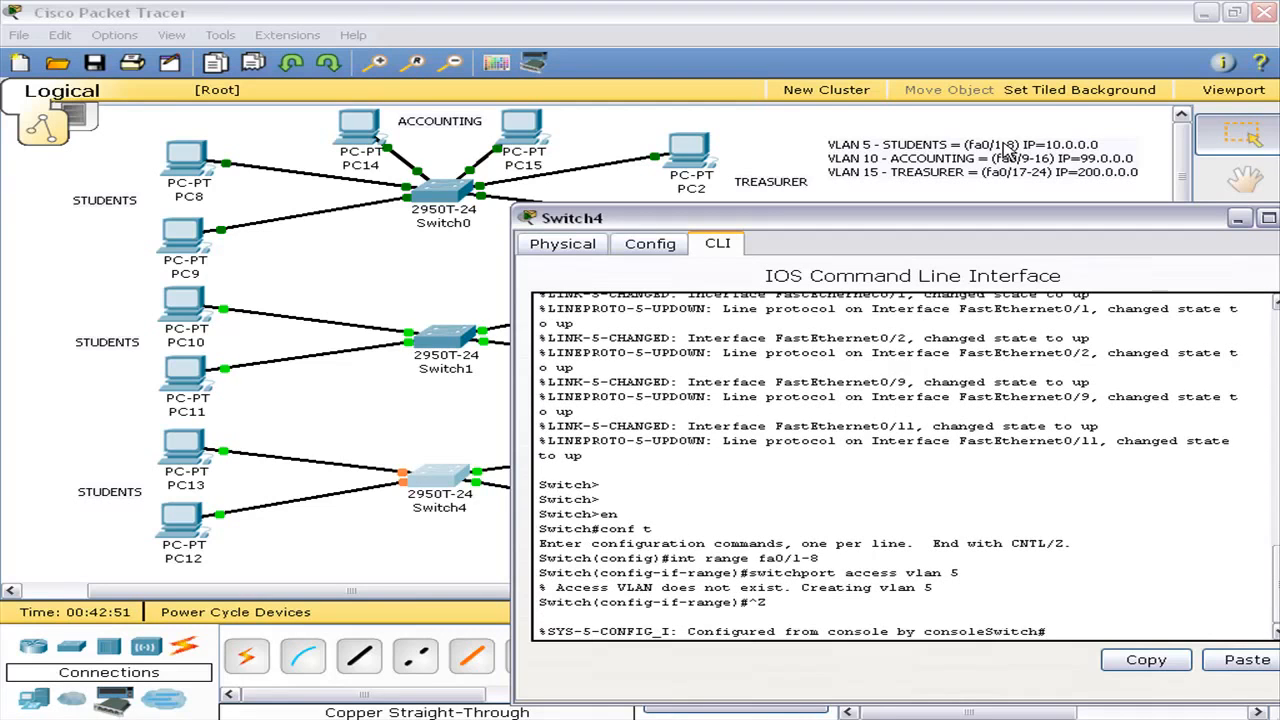
- Display Switch4's VLAN table with sh vlan and check the ports assigned to VLAN 5
{"action": "type", "text": "sh vlan"}
{"action": "key", "text": "Return"}
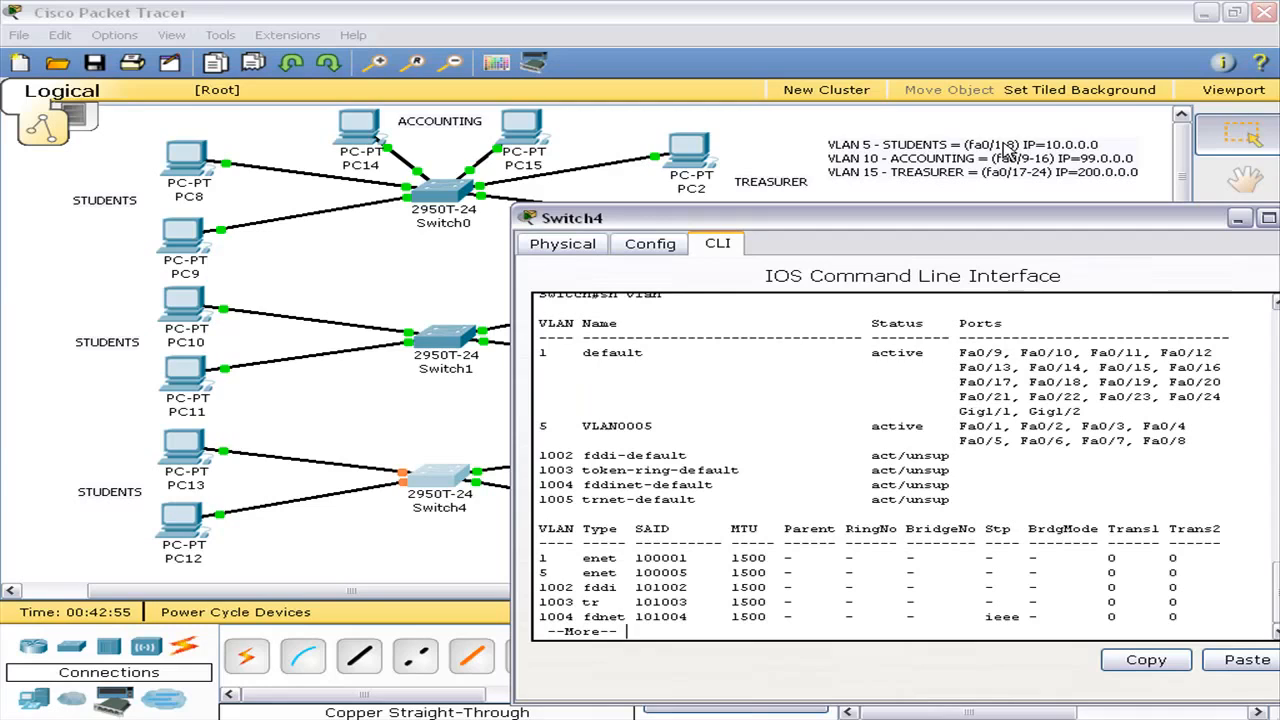
{"action": "left_click_drag", "start_coordinate": [968, 428], "coordinate": [1209, 443]}
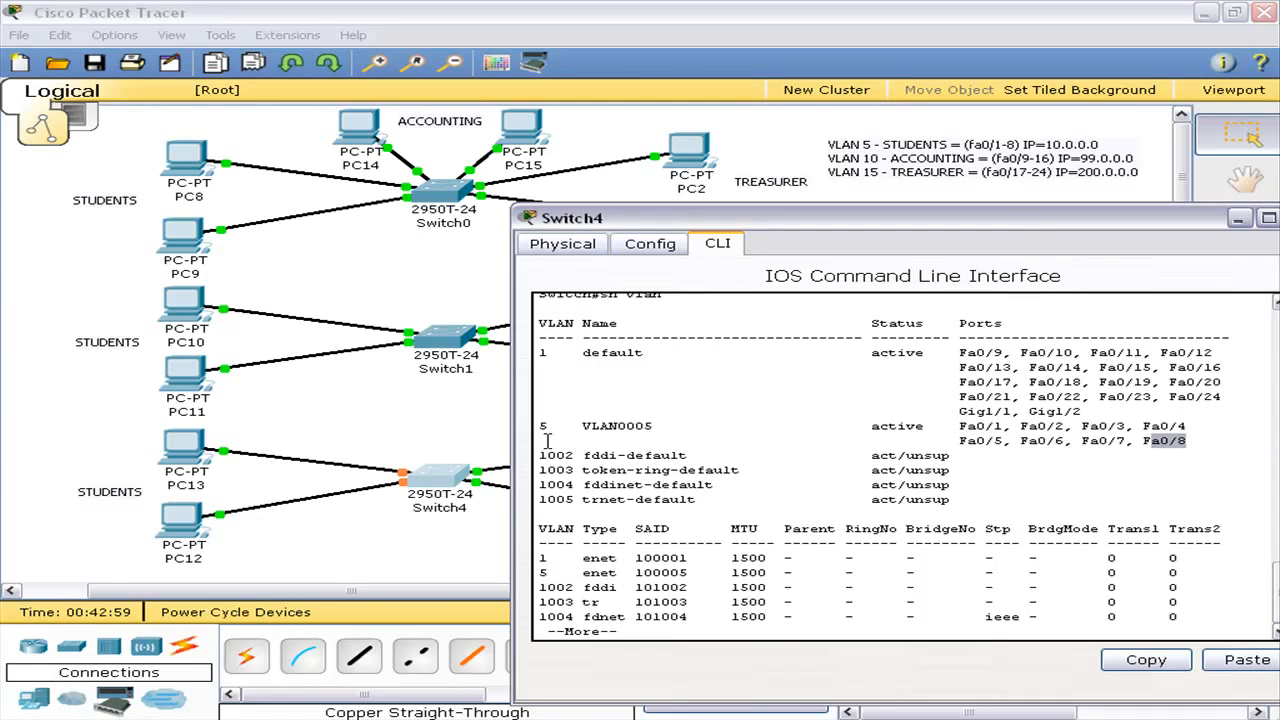
{"action": "left_click_drag", "start_coordinate": [545, 437], "coordinate": [612, 420]}
{"action": "left_click", "coordinate": [648, 420]}
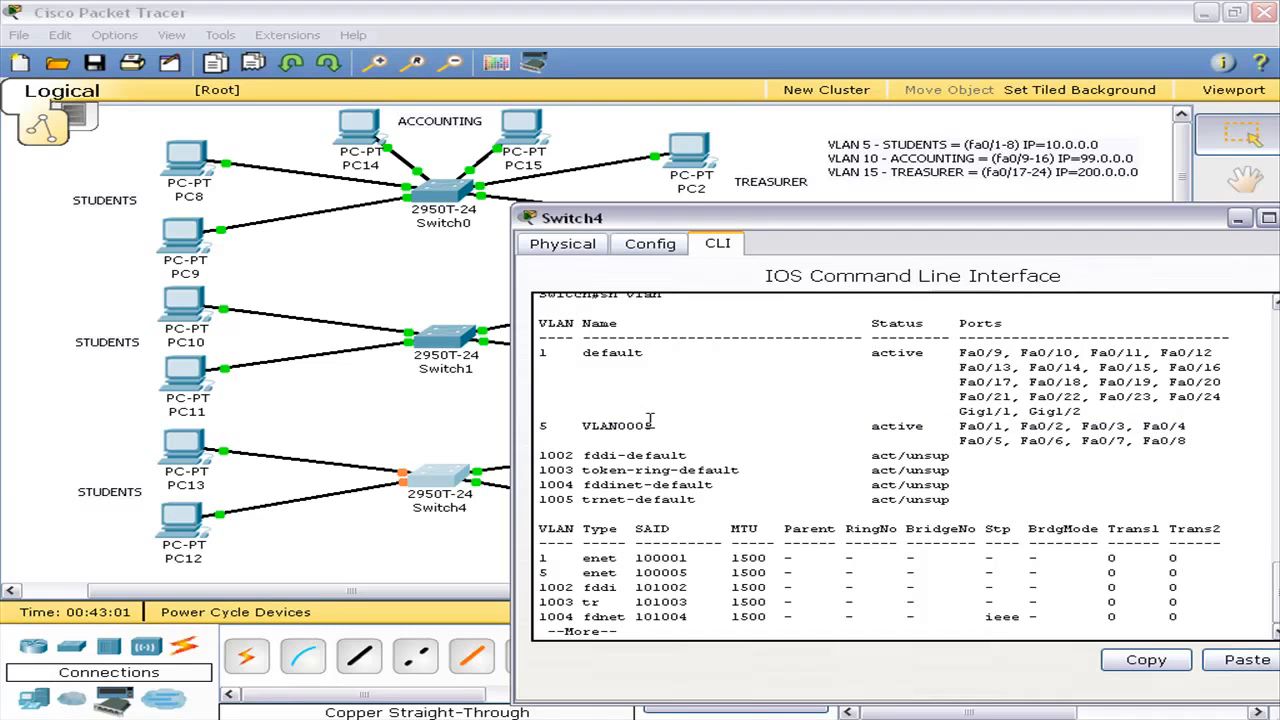
{"action": "left_click_drag", "start_coordinate": [1082, 227], "coordinate": [1100, 233]}
{"action": "key", "text": "space"}
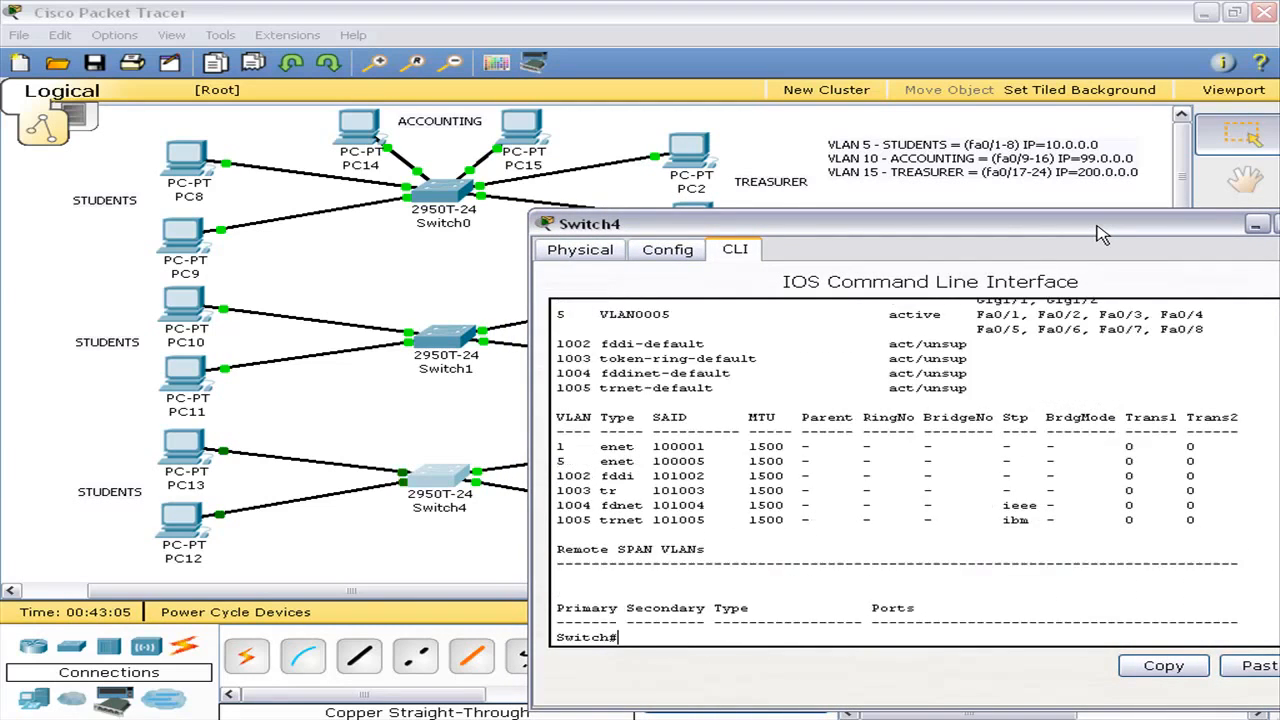
- Reenter Switch4's configuration mode, assign interface range fa0/9-16 to access VLAN 10, and exit to privileged mode
{"action": "key", "text": "Return"}
{"action": "key", "text": "Return"}
{"action": "type", "text": "en"}
{"action": "key", "text": "Return"}
{"action": "type", "text": "conf t"}
{"action": "key", "text": "Return"}
{"action": "type", "text": "int range fa0/"}
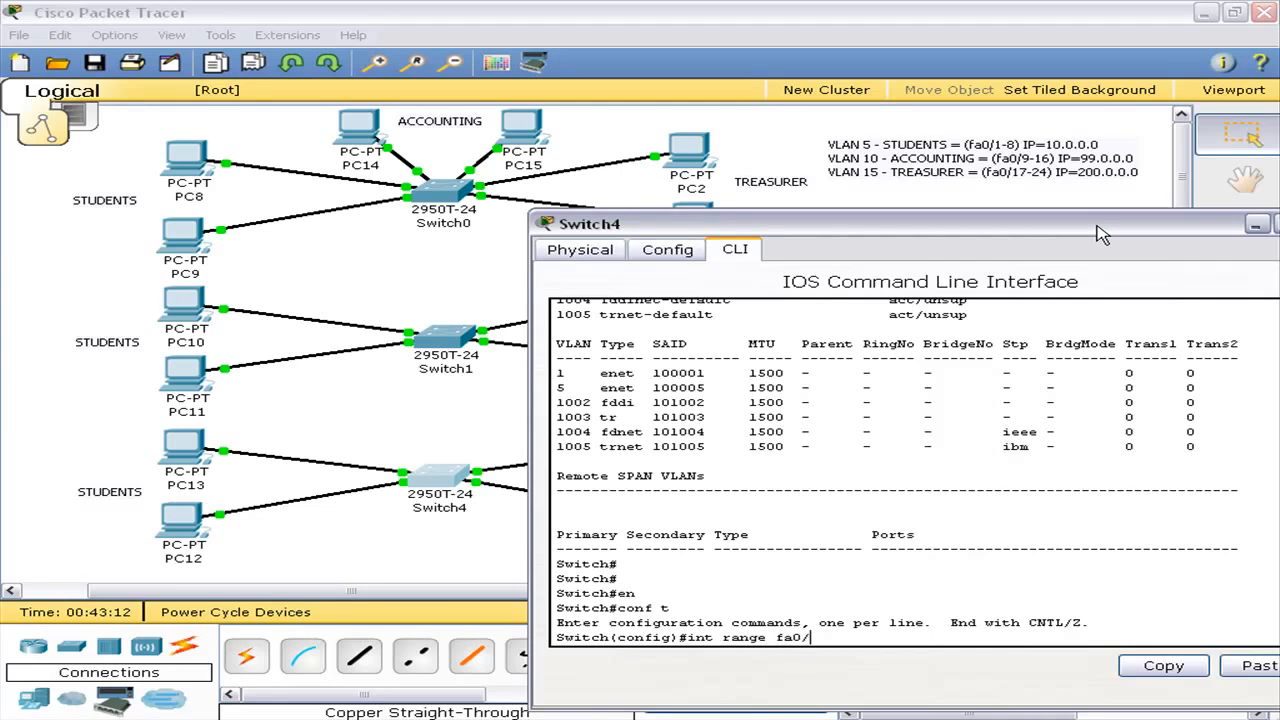
{"action": "type", "text": "9-16"}
{"action": "key", "text": "Return"}
{"action": "type", "text": "switc"}
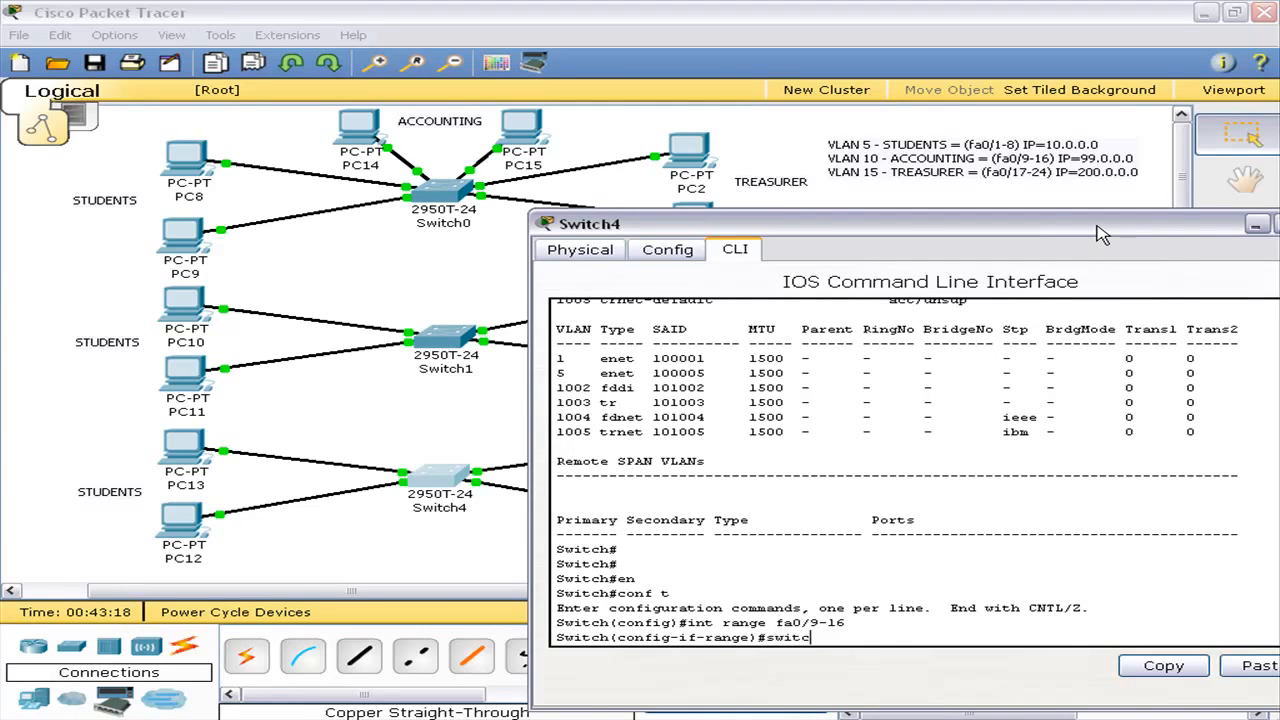
{"action": "type", "text": "hport saccess vlan"}
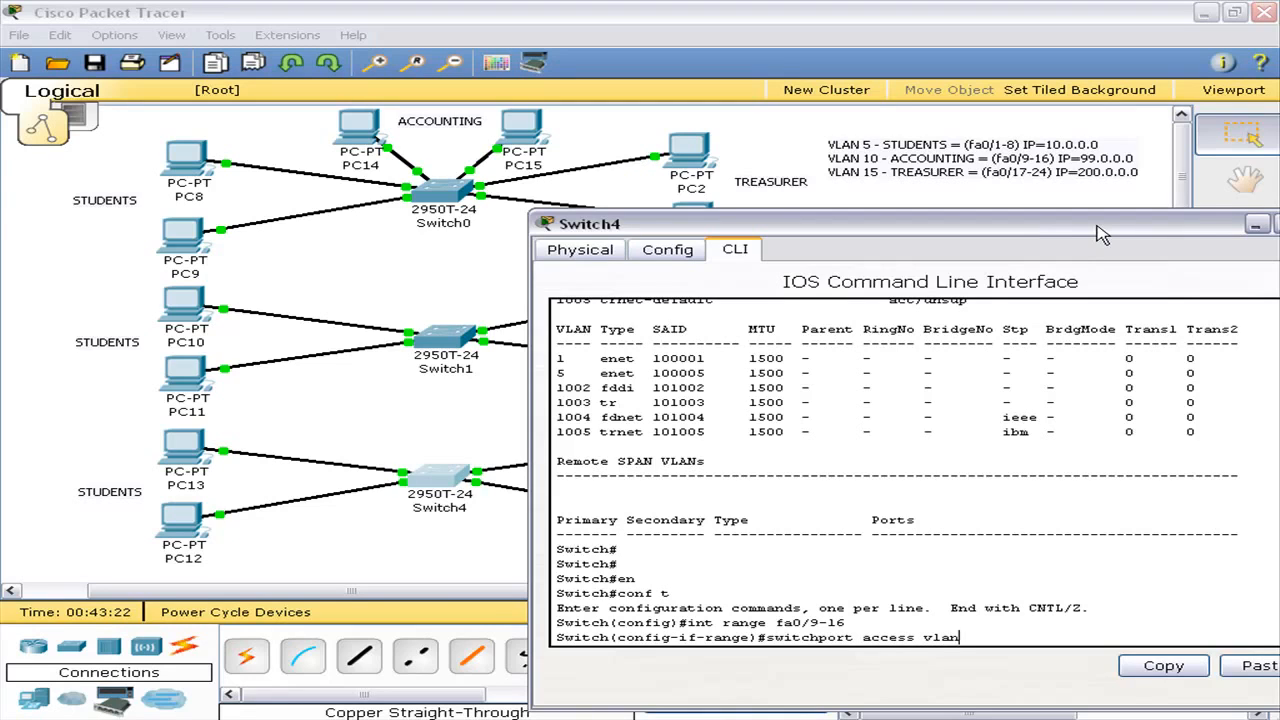
{"action": "type", "text": " 10"}
{"action": "key", "text": "Return"}
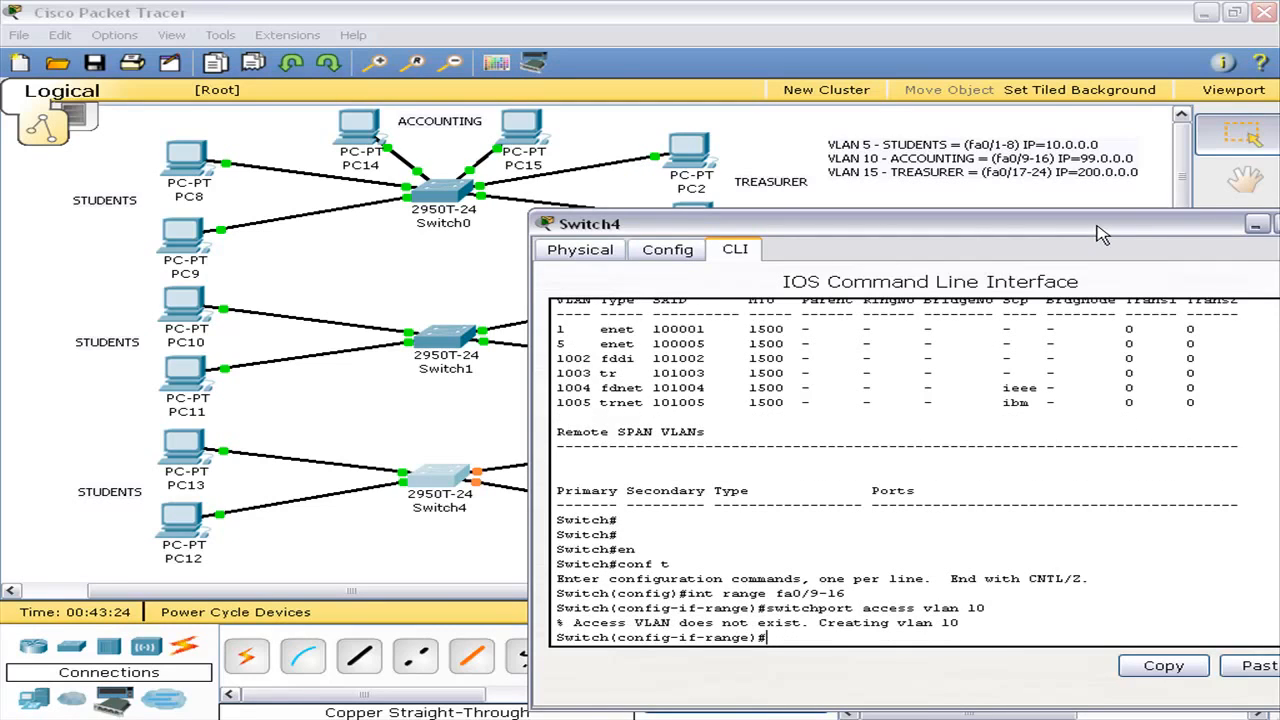
{"action": "key", "text": "ctrl+z"}
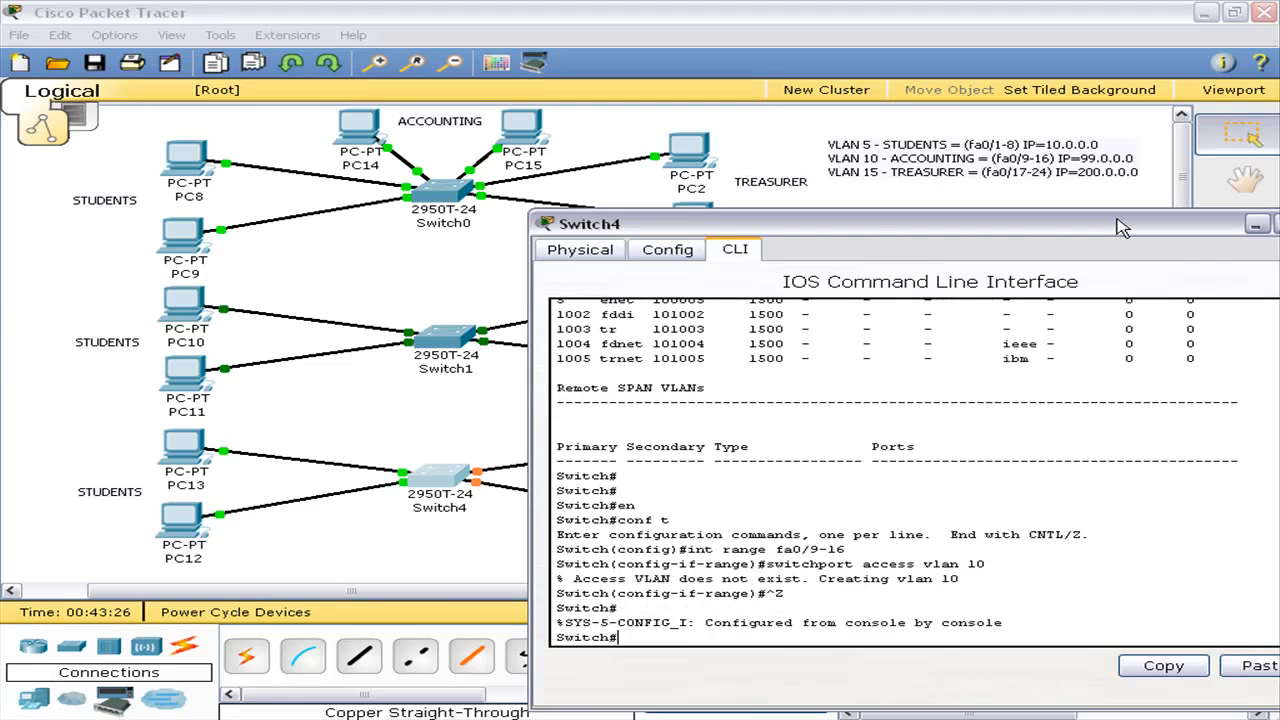
- Display Switch4's VLAN table again and check the VLAN 10 ports, paging through to the end of the output
{"action": "key", "text": "Return"}
{"action": "type", "text": "sh vlan"}
{"action": "key", "text": "Return"}
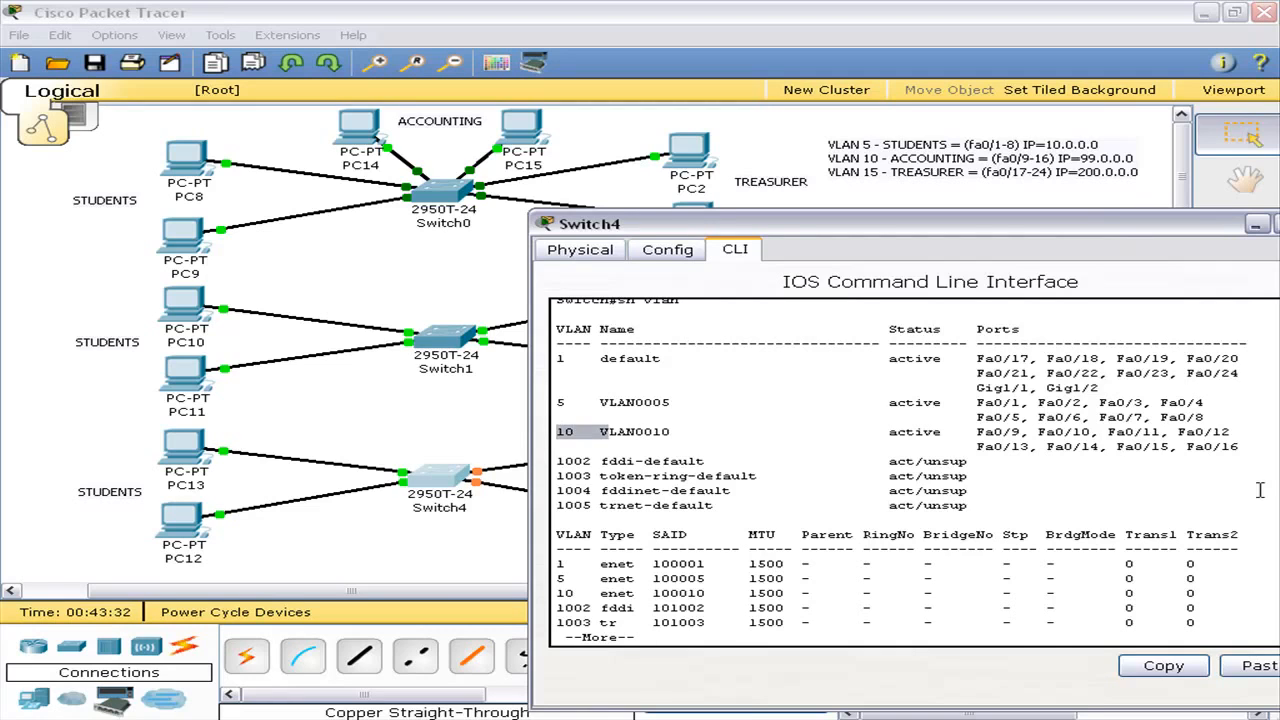
{"action": "key", "text": "Return"}
{"action": "key", "text": "Return"}
{"action": "key", "text": "Return"}
{"action": "key", "text": "Return"}
{"action": "key", "text": "Return"}
{"action": "key", "text": "Return"}
{"action": "key", "text": "Return"}
{"action": "key", "text": "Return"}
{"action": "key", "text": "Return"}
{"action": "key", "text": "Return"}
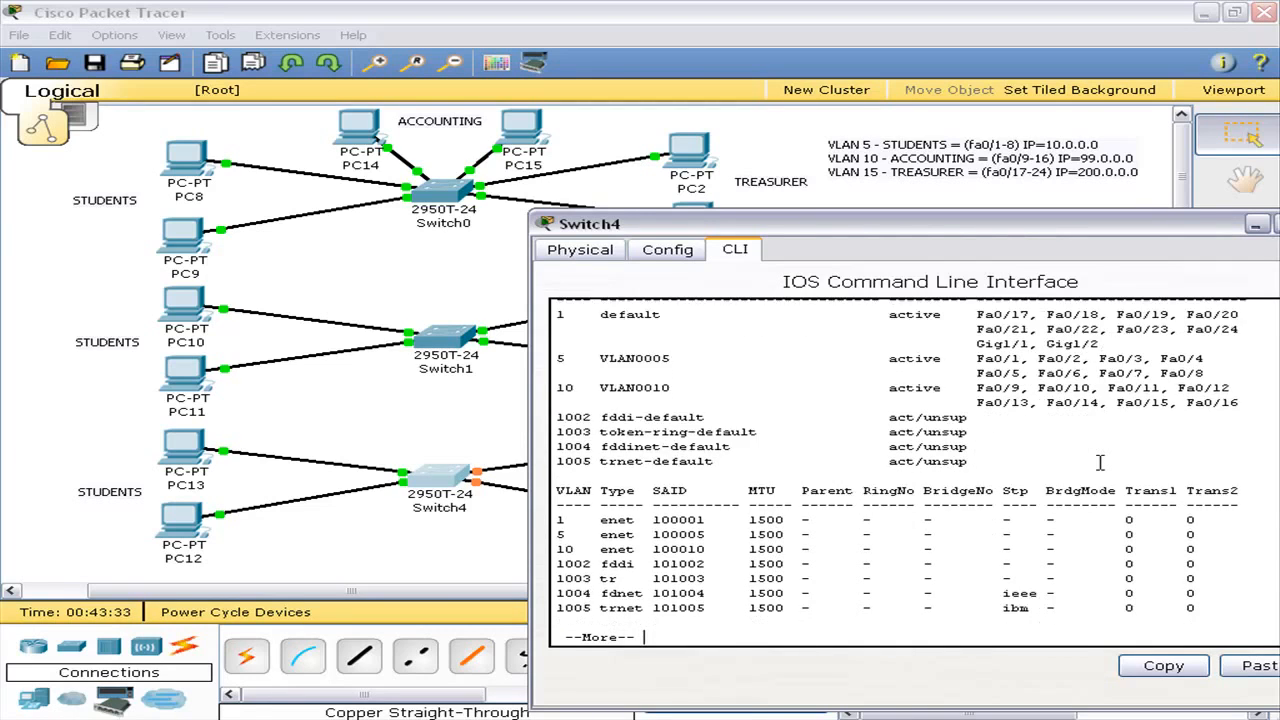
- Assign Switch4's interface range fa0/17-24 to access VLAN 15 from configuration mode and close the switch window
{"action": "type", "text": "conf"}
{"action": "key", "text": "Return"}
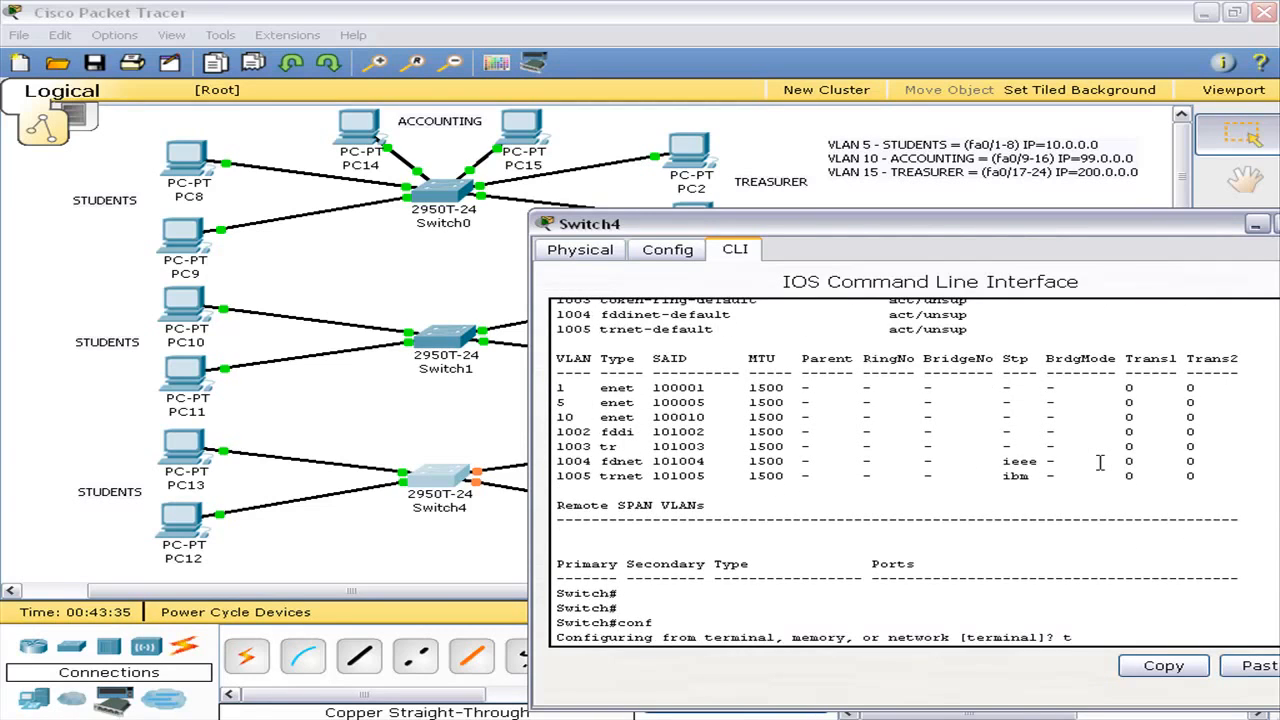
{"action": "type", "text": "t"}
{"action": "key", "text": "Return"}
{"action": "key", "text": "Return"}
{"action": "key", "text": "Return"}
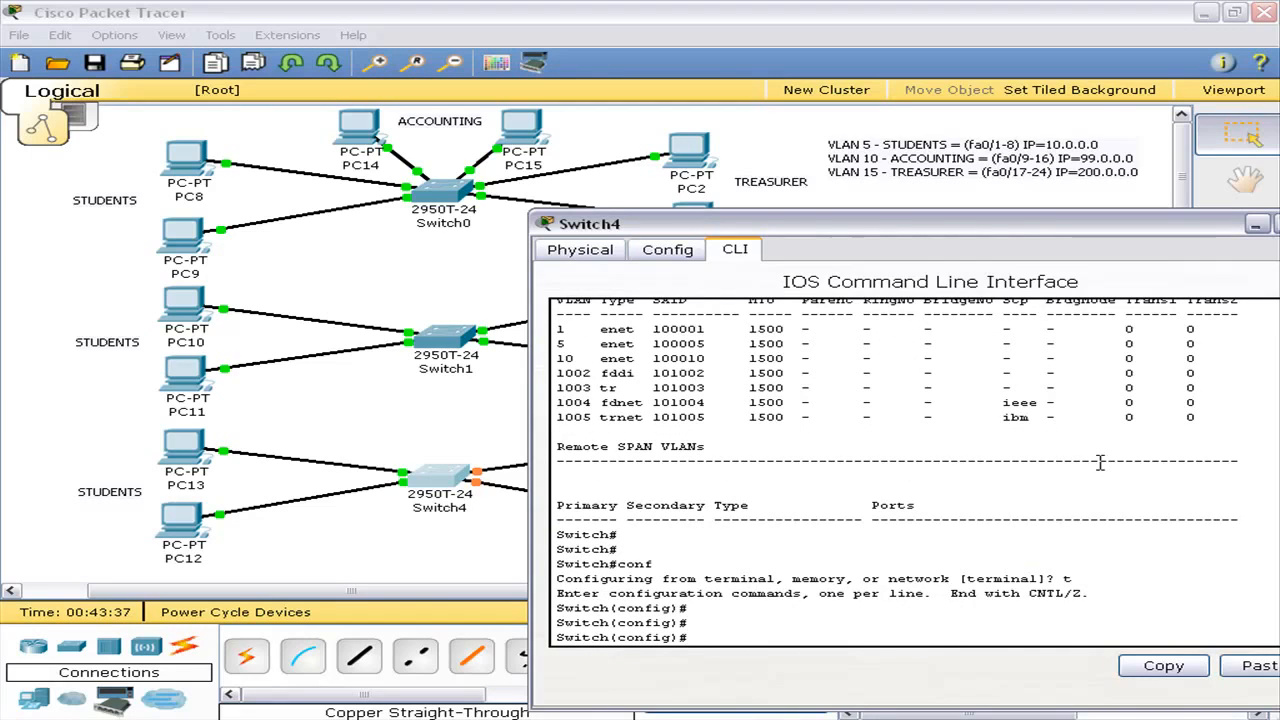
{"action": "type", "text": "int range"}
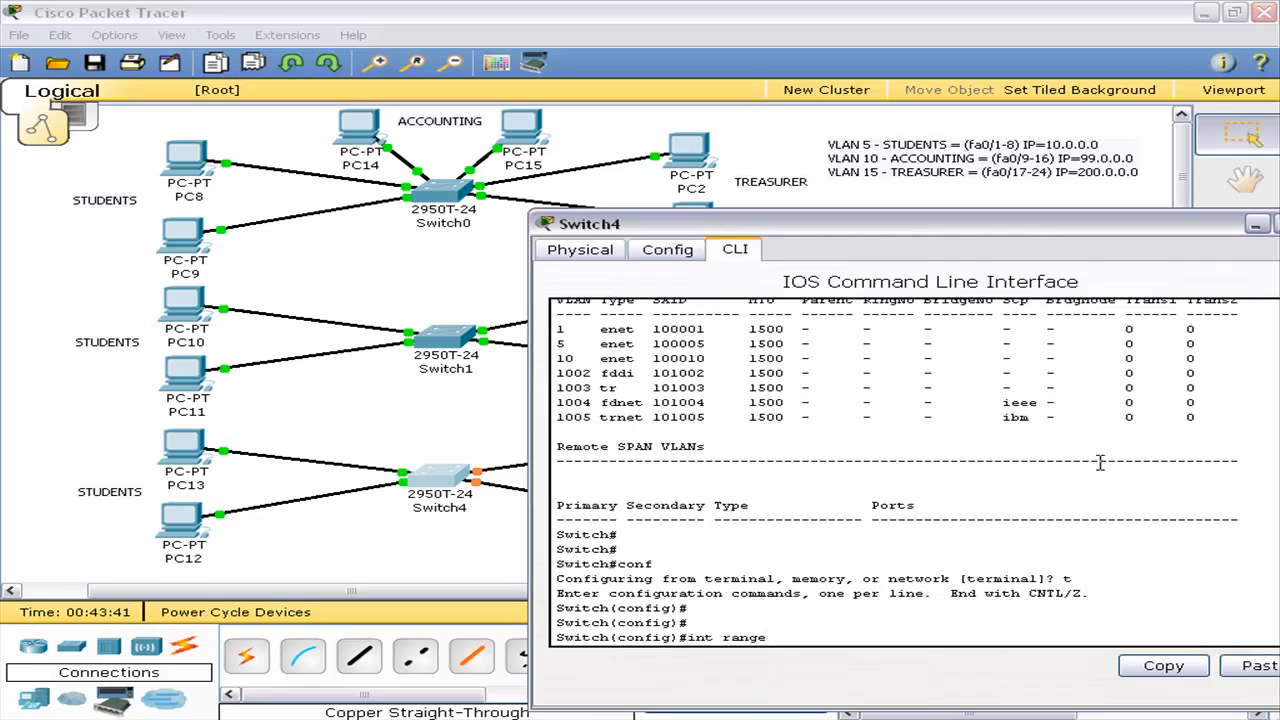
{"action": "type", "text": " fa0/17-24"}
{"action": "key", "text": "Return"}
{"action": "type", "text": "switchport access vlan 1"}
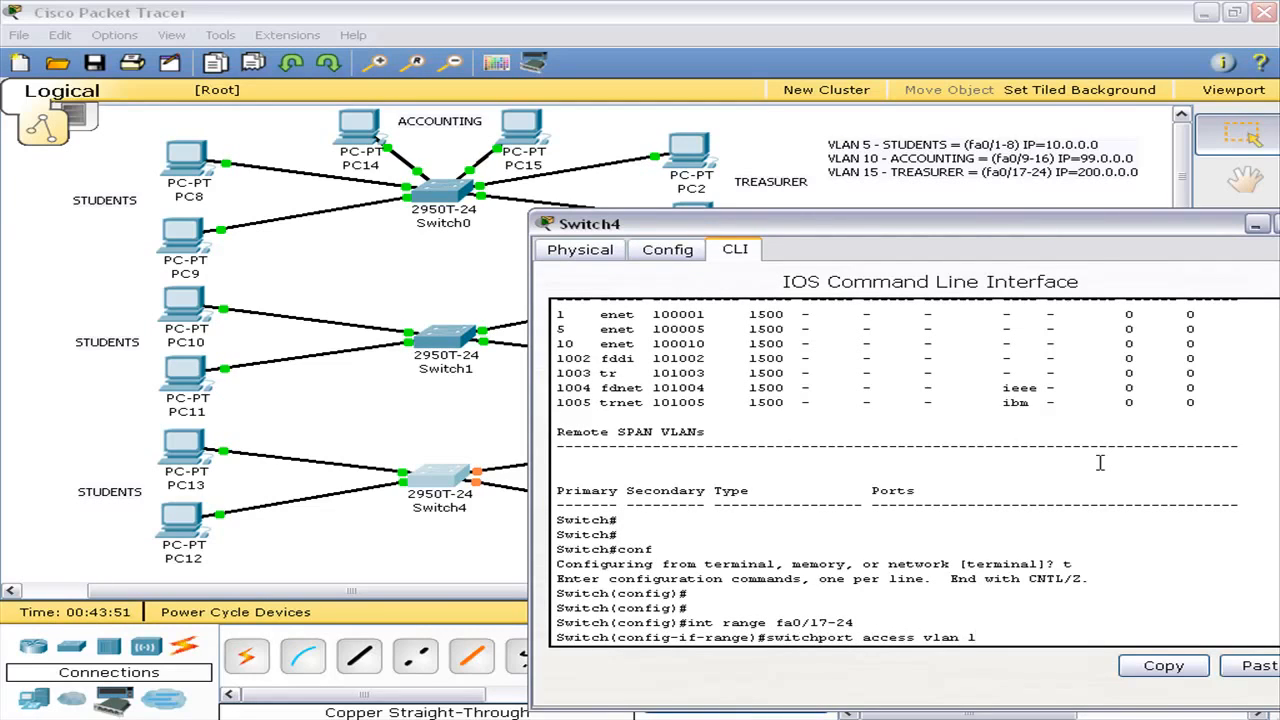
{"action": "type", "text": "5"}
{"action": "key", "text": "Return"}
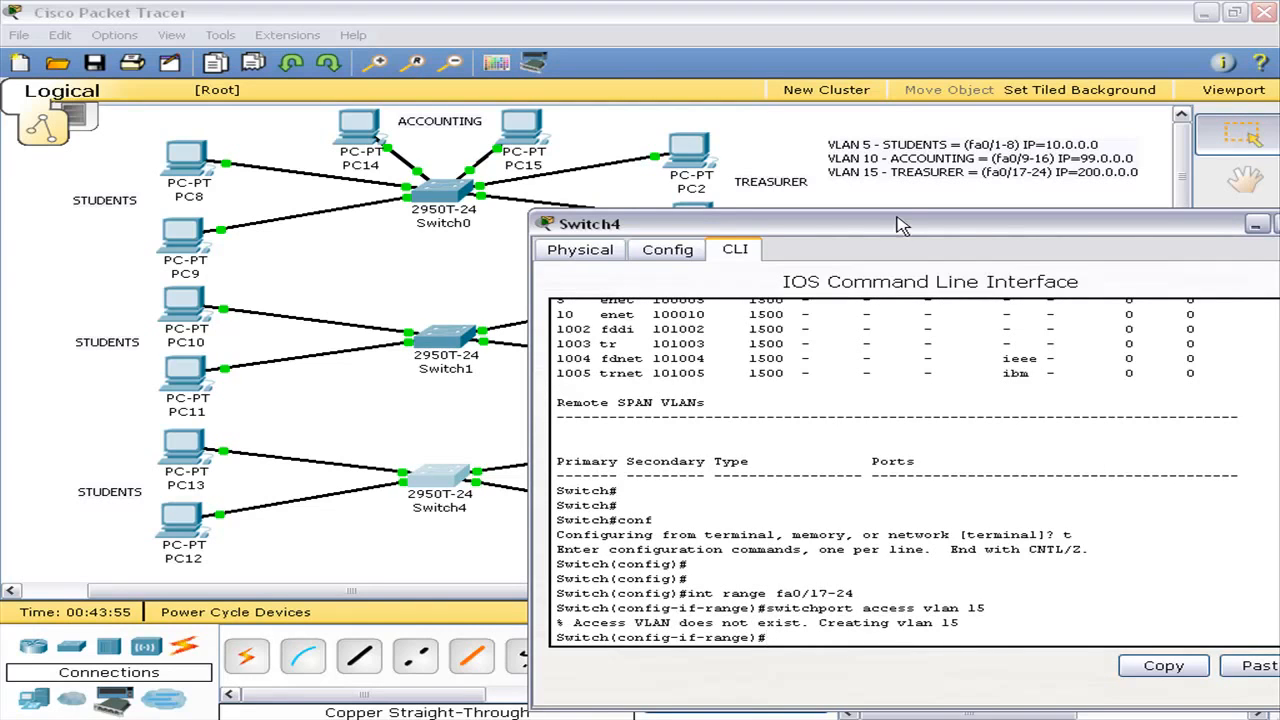
{"action": "left_click_drag", "start_coordinate": [935, 241], "coordinate": [679, 237]}
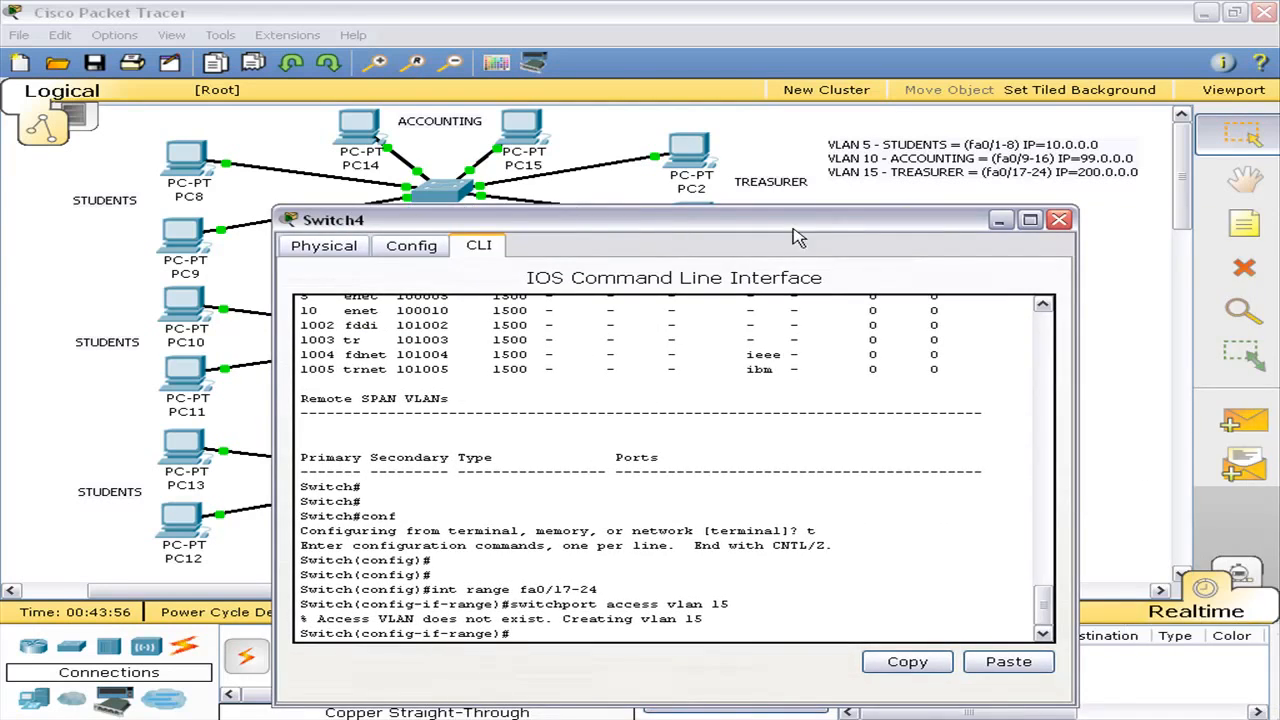
{"action": "left_click", "coordinate": [1058, 220]}
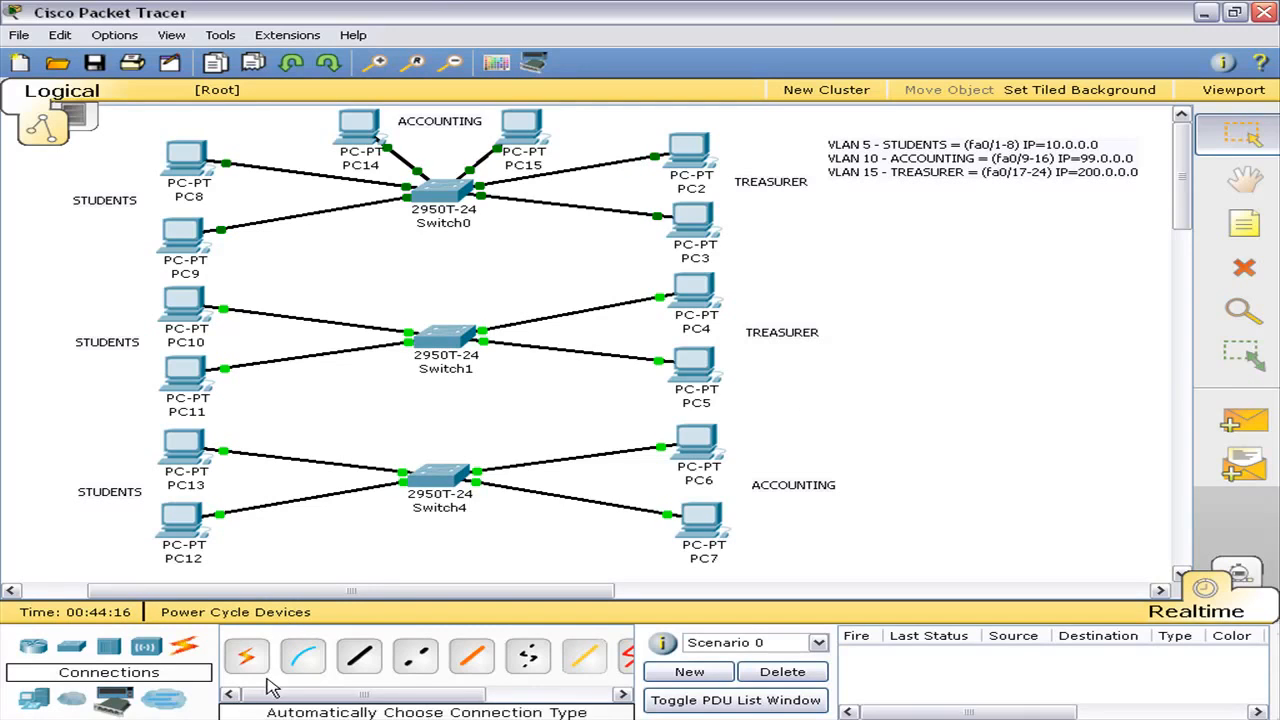
- Connect Switch4's FastEthernet0/3 to Switch1's FastEthernet0/3 with a Copper Cross-Over cable
{"action": "left_click", "coordinate": [359, 656]}
{"action": "left_click", "coordinate": [415, 665]}
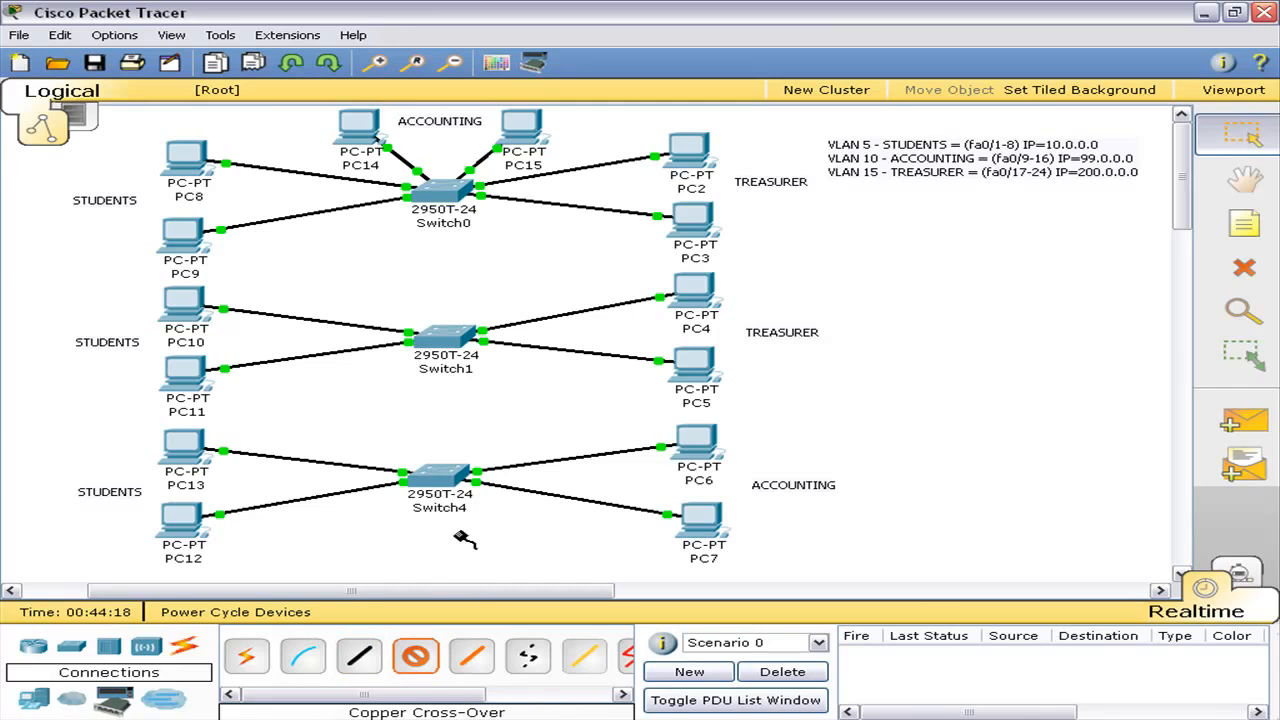
{"action": "left_click", "coordinate": [438, 487]}
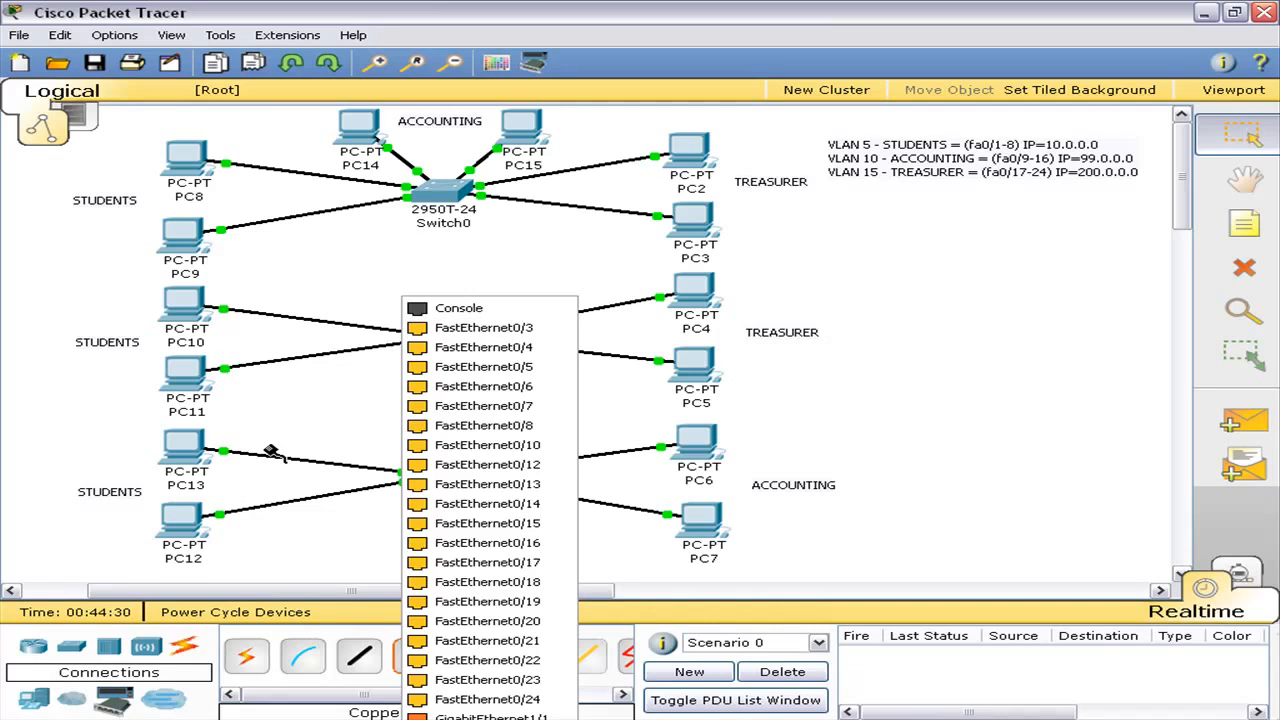
{"action": "left_click", "coordinate": [526, 327]}
{"action": "left_click", "coordinate": [463, 333]}
{"action": "left_click", "coordinate": [458, 333]}
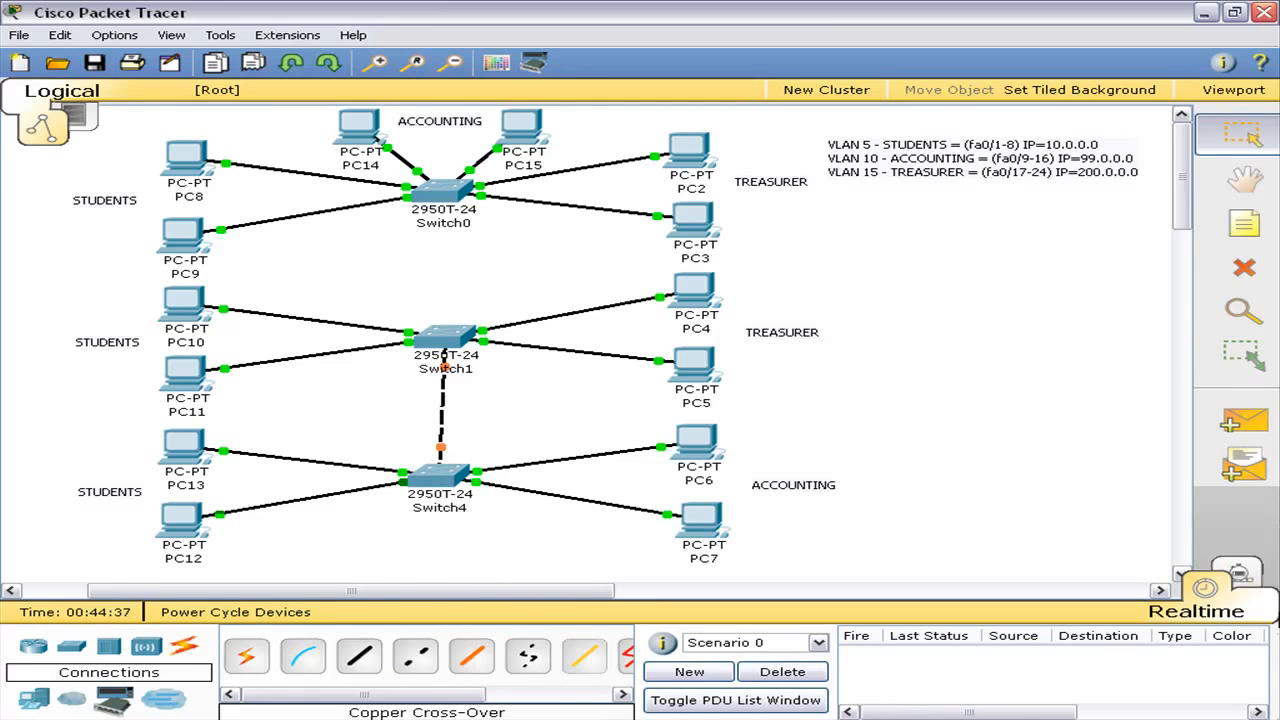
{"action": "left_click", "coordinate": [1240, 576]}
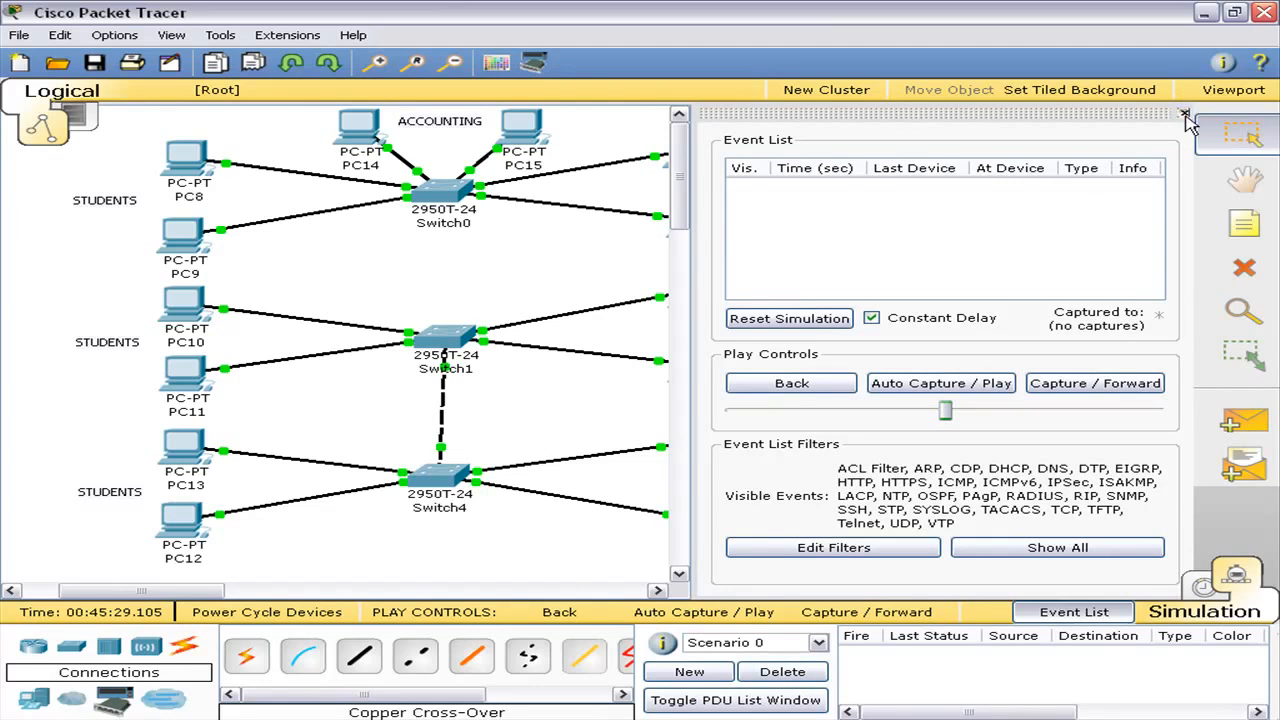
{"action": "left_click", "coordinate": [1186, 113]}
{"action": "left_click", "coordinate": [1203, 590]}
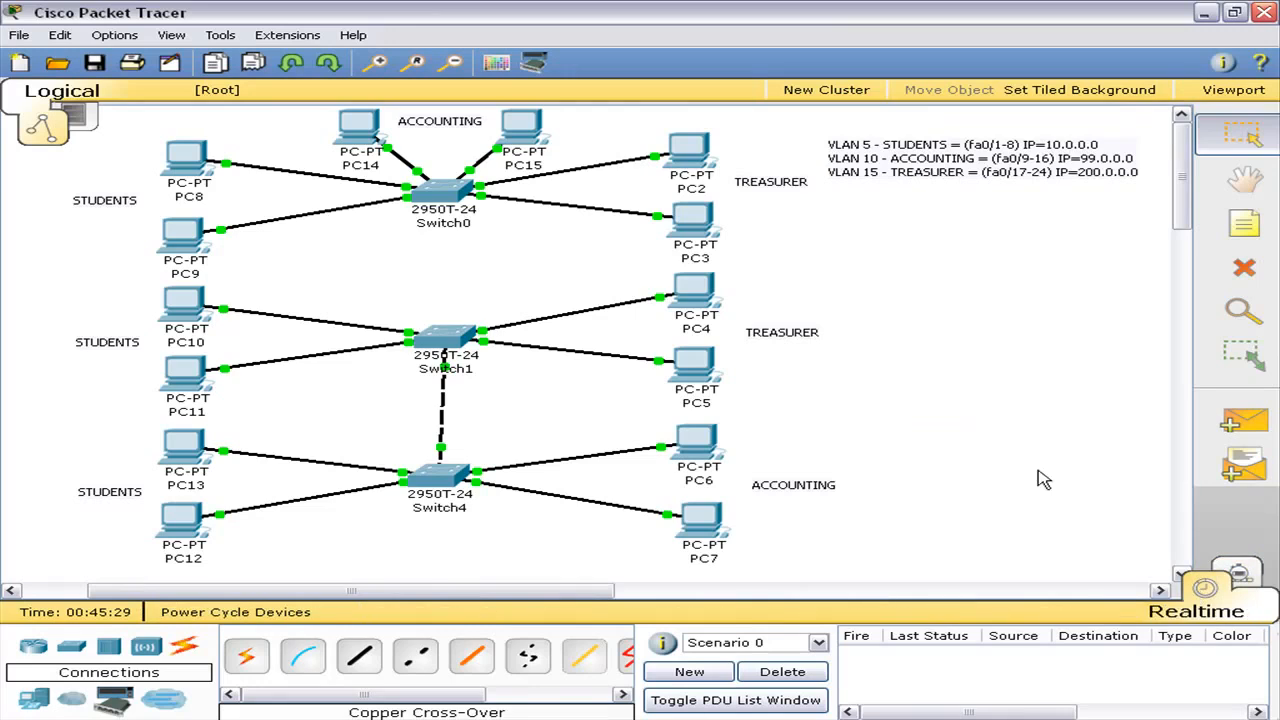
{"action": "left_click", "coordinate": [1256, 422]}
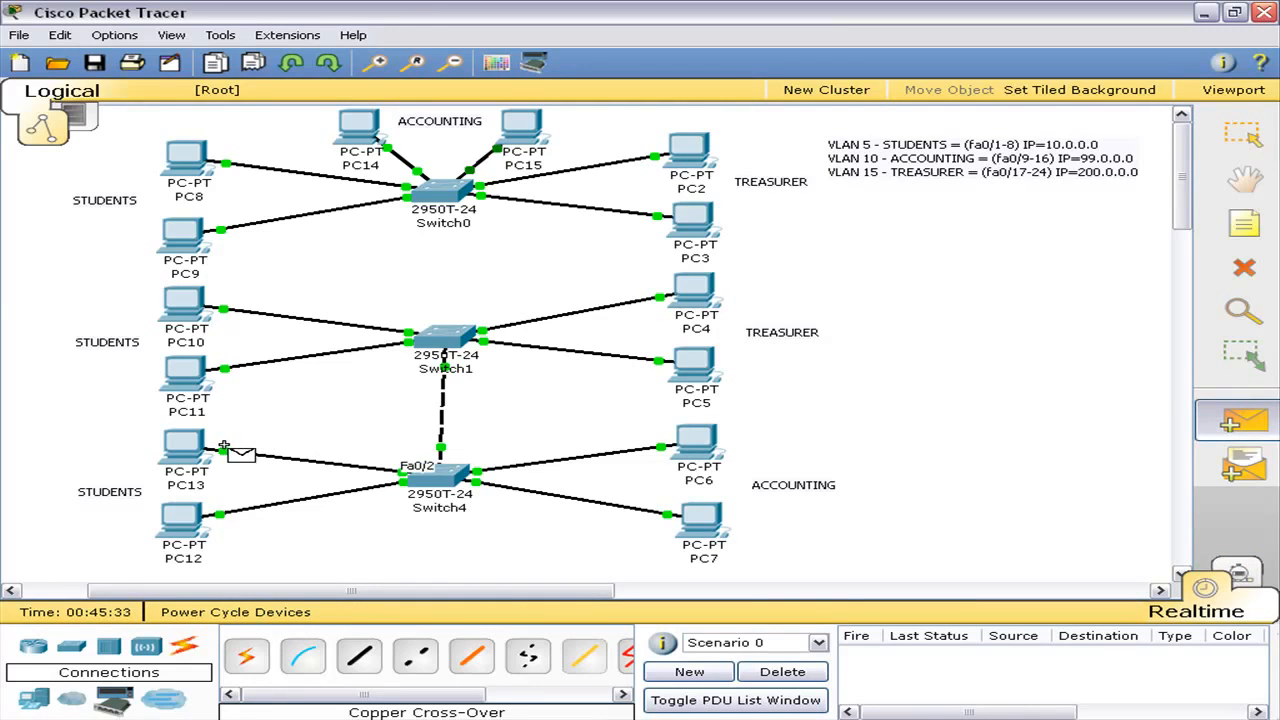
{"action": "key", "text": "Escape"}
- Open Switch1's command line, enable privileged mode and enter global configuration mode
{"action": "left_click", "coordinate": [418, 342]}
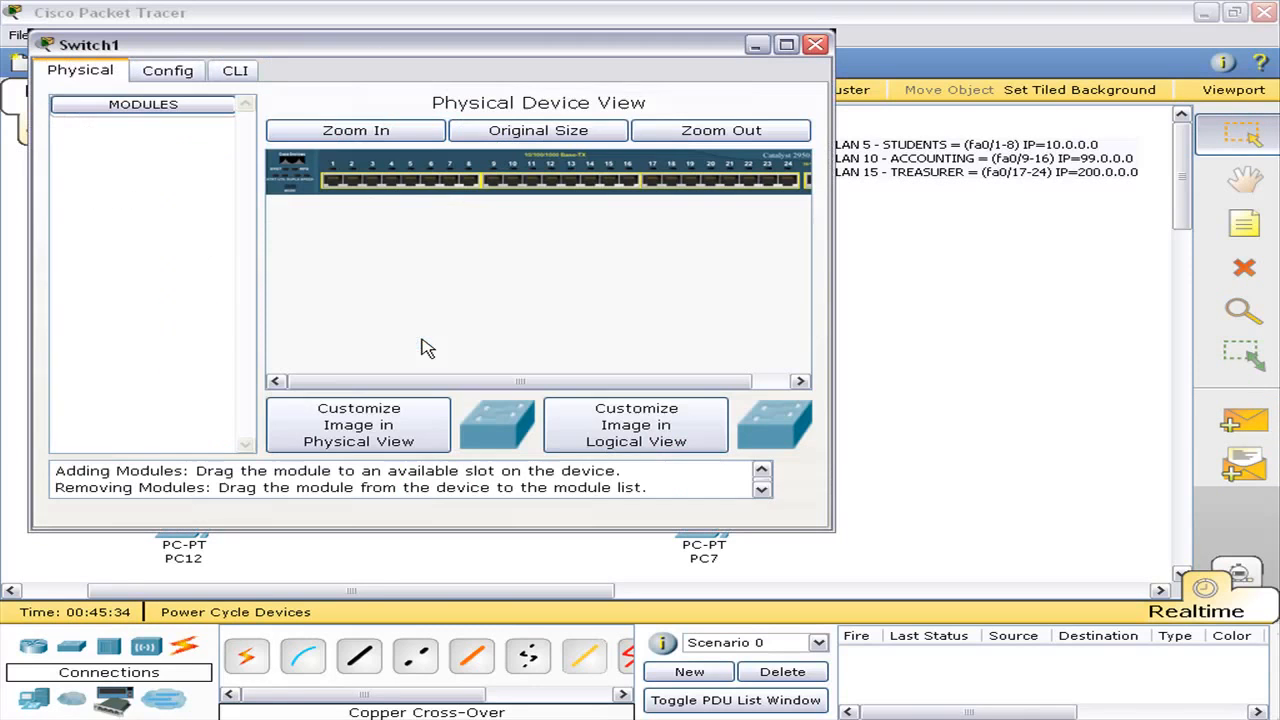
{"action": "left_click", "coordinate": [238, 70]}
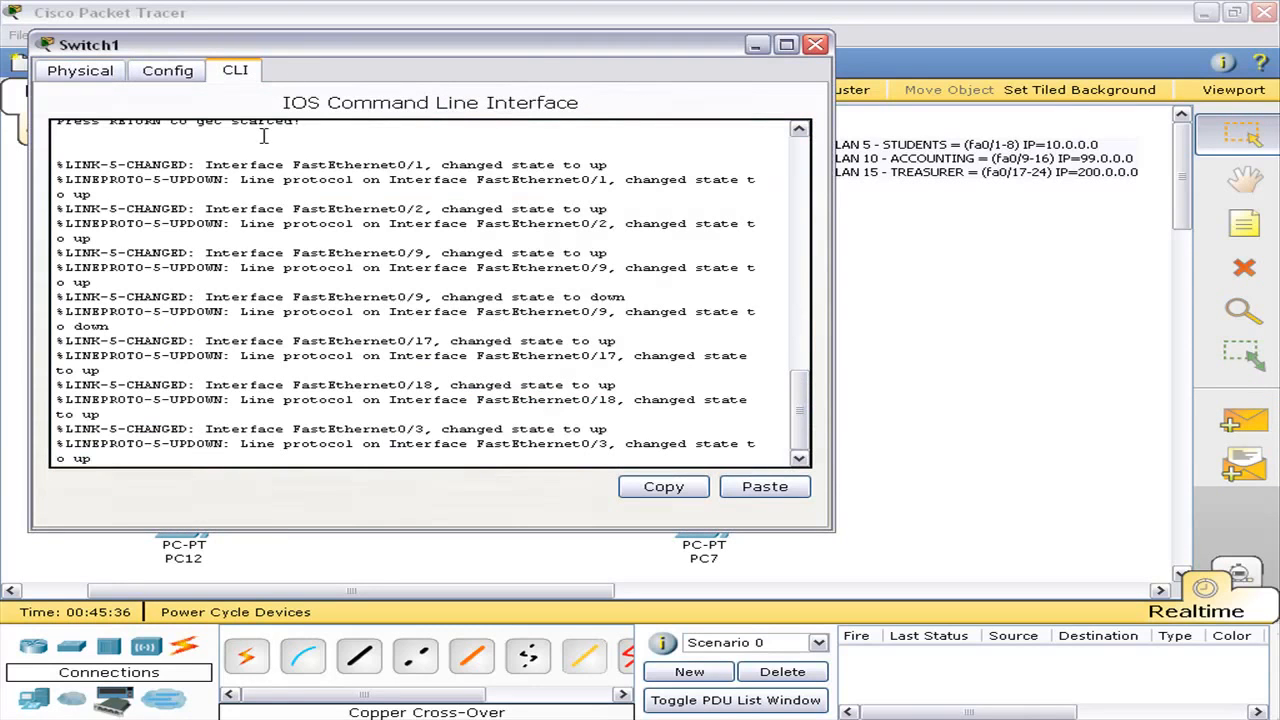
{"action": "key", "text": "Return"}
{"action": "key", "text": "Return"}
{"action": "key", "text": "Return"}
{"action": "key", "text": "Return"}
{"action": "type", "text": "en"}
{"action": "key", "text": "Return"}
{"action": "type", "text": "conf t"}
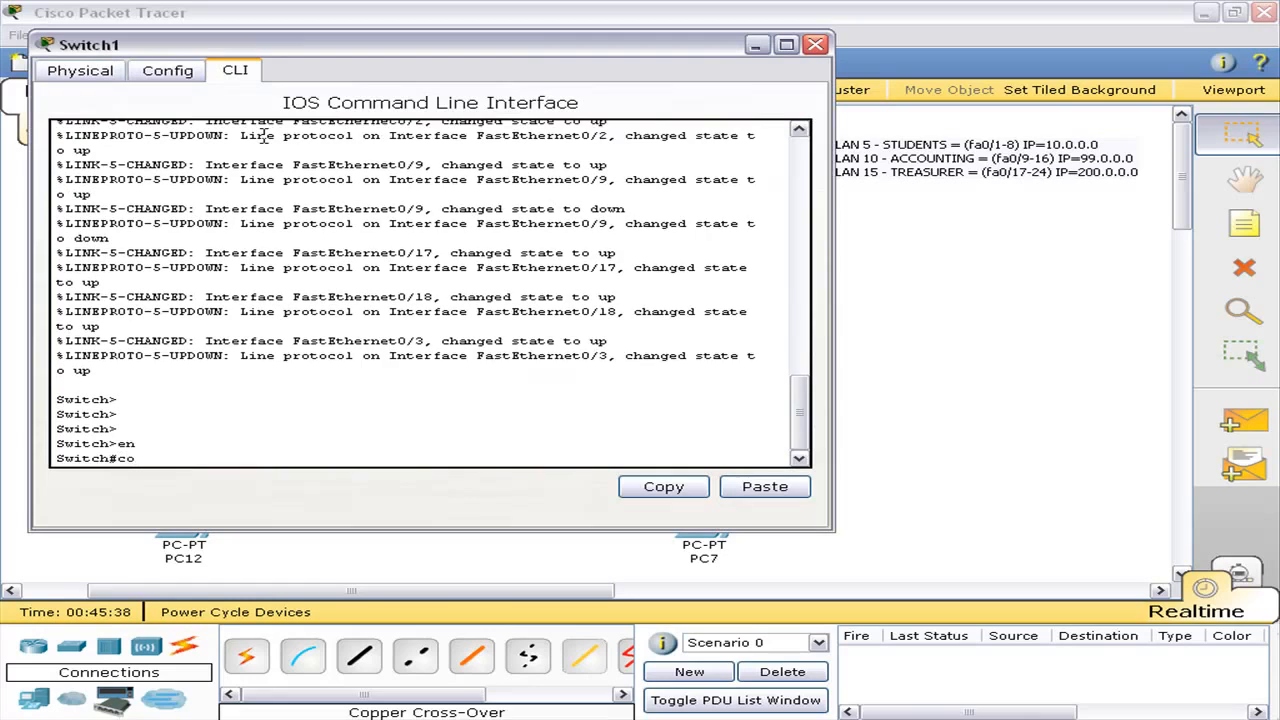
{"action": "key", "text": "Return"}
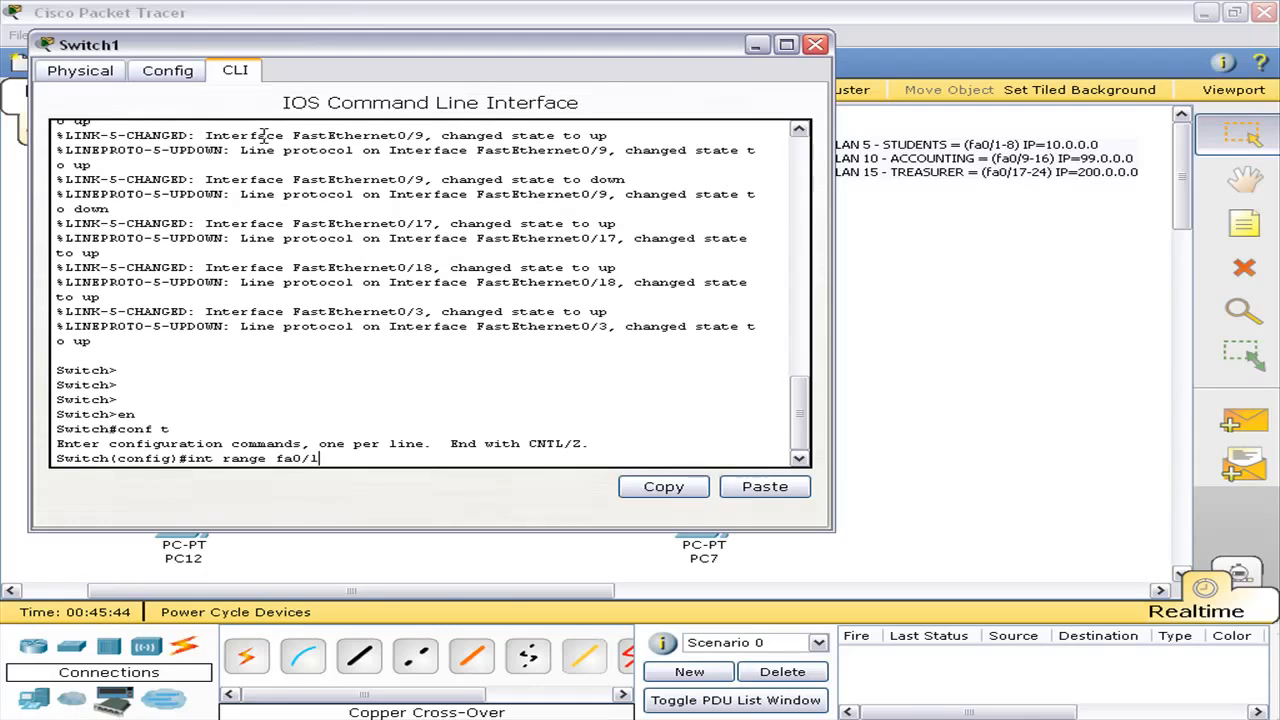
- Assign Switch1's interface range fa0/1-8 to access VLAN 5 and leave the range configuration
{"action": "key", "text": "Return"}
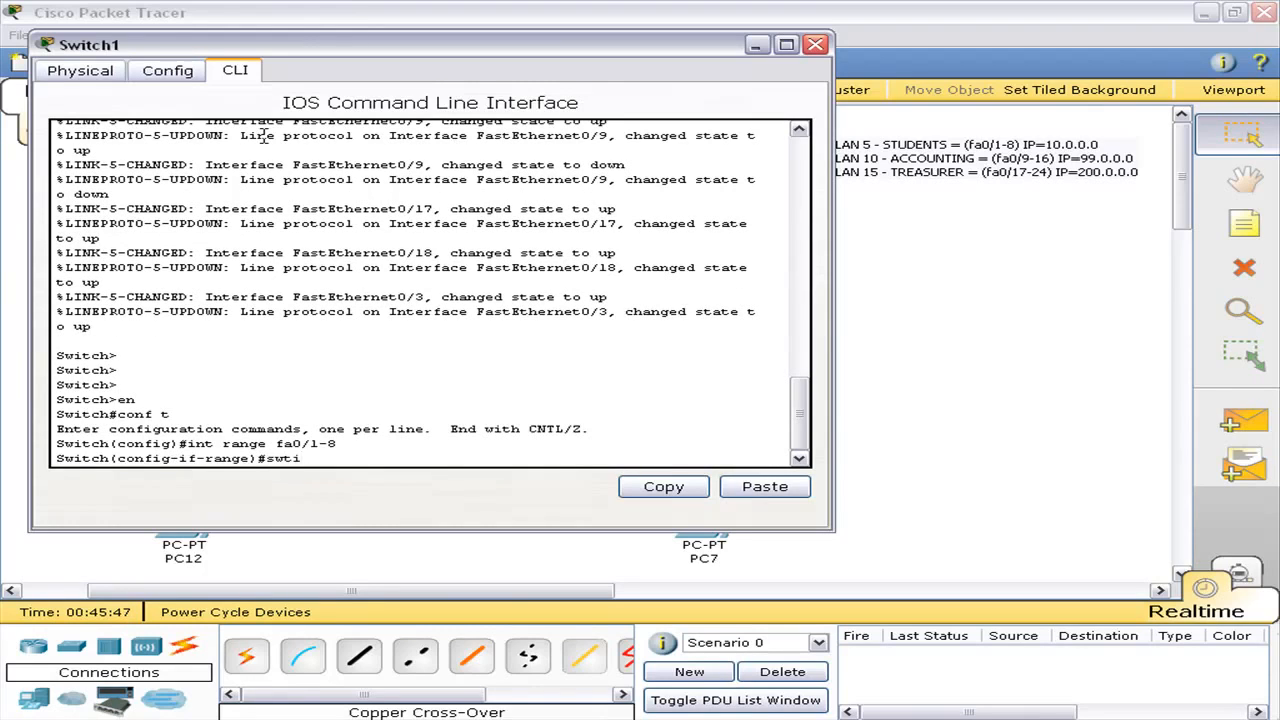
{"action": "type", "text": "switchport access vln"}
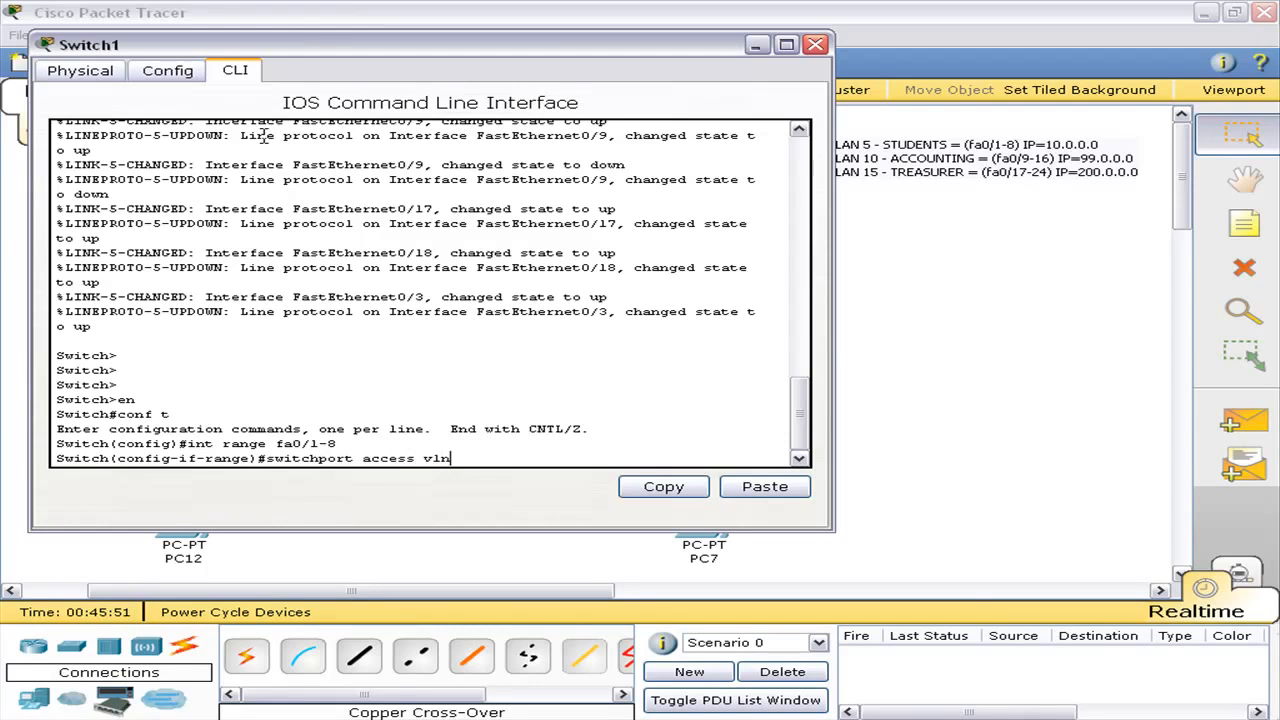
{"action": "key", "text": "Return"}
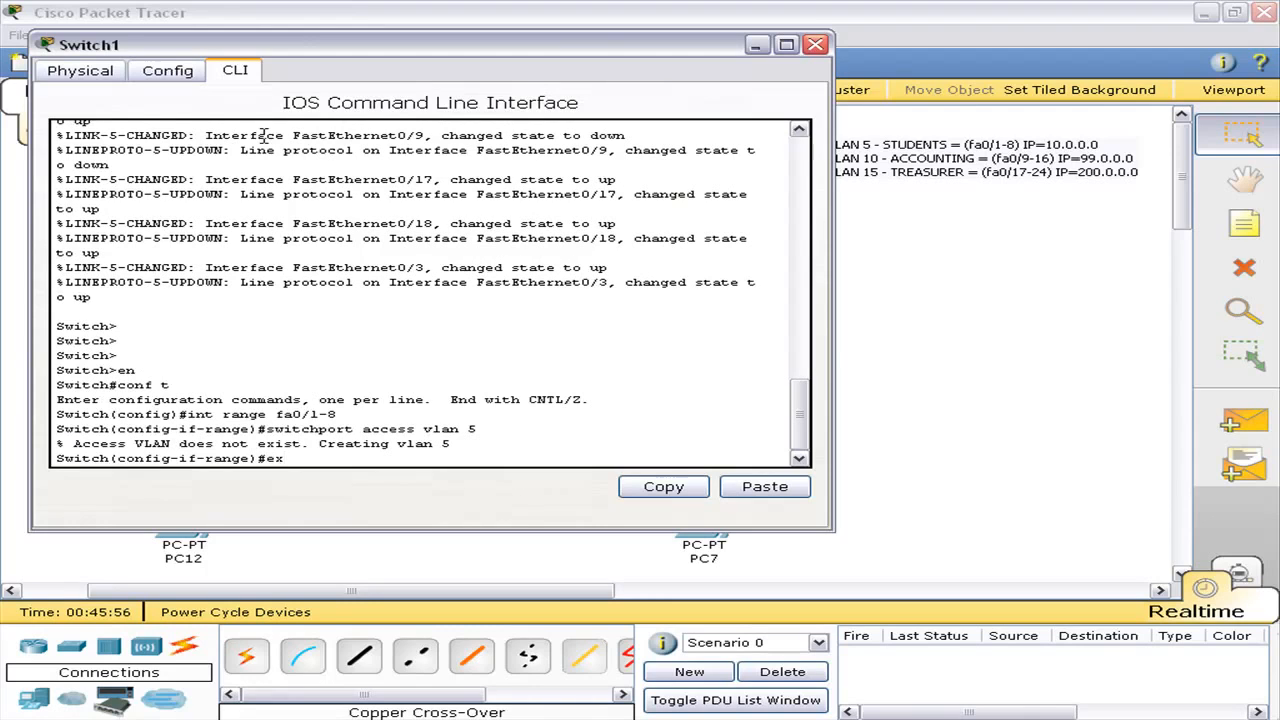
{"action": "type", "text": "ex"}
{"action": "key", "text": "Return"}
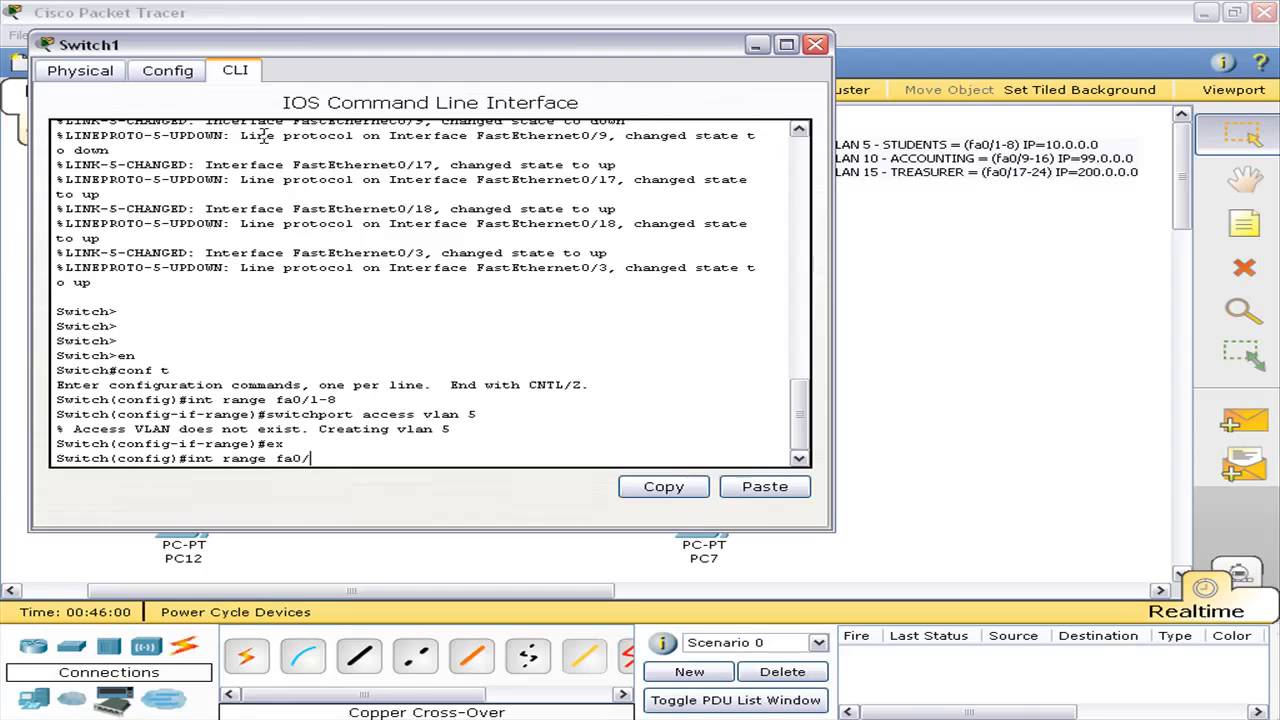
- Assign Switch1's interface range fa0/9-16 to access VLAN 10 and leave the range configuration
{"action": "type", "text": "16"}
{"action": "key", "text": "Return"}
{"action": "type", "text": "swit"}
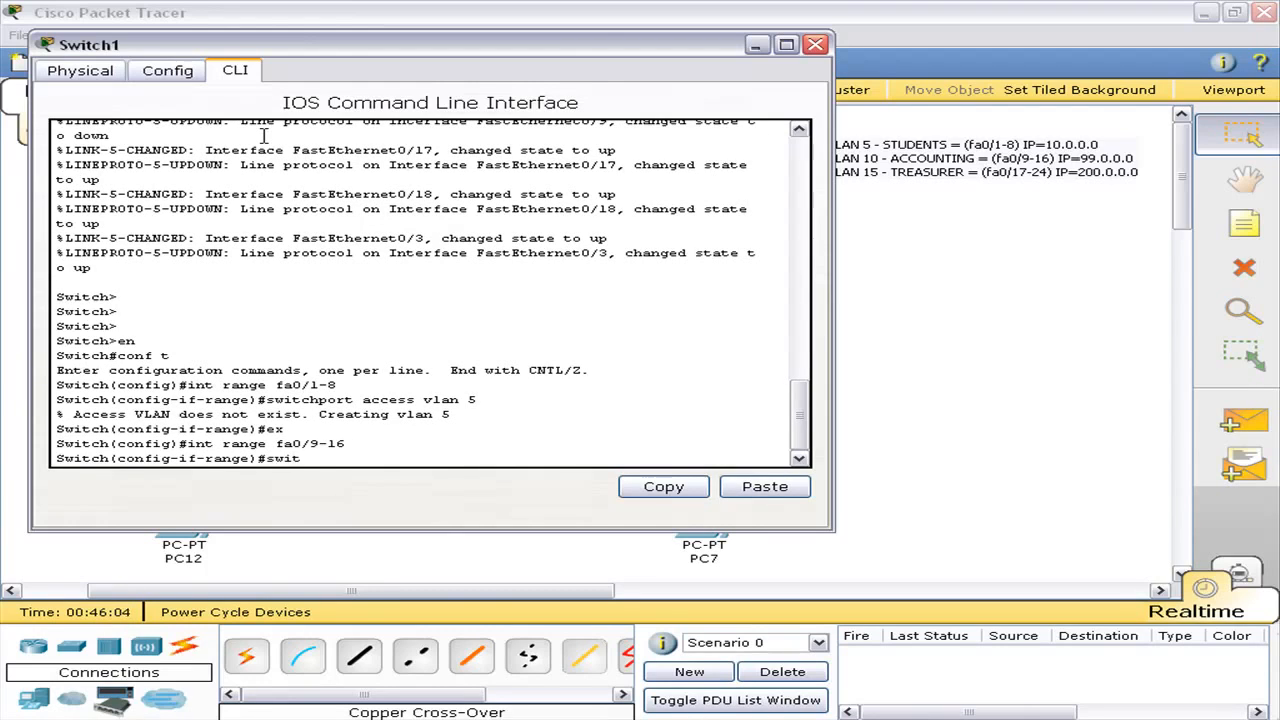
{"action": "type", "text": "chport access vlan 1"}
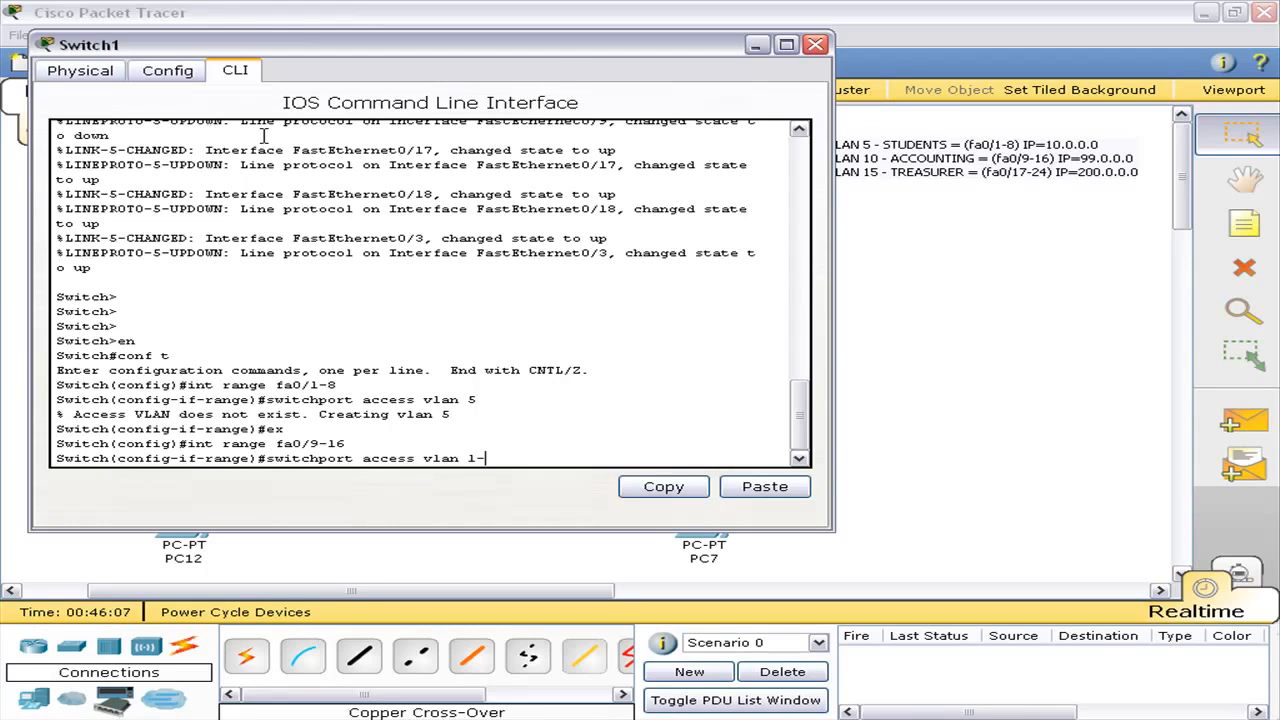
{"action": "type", "text": "0"}
{"action": "key", "text": "Return"}
{"action": "type", "text": "exit"}
{"action": "key", "text": "Return"}
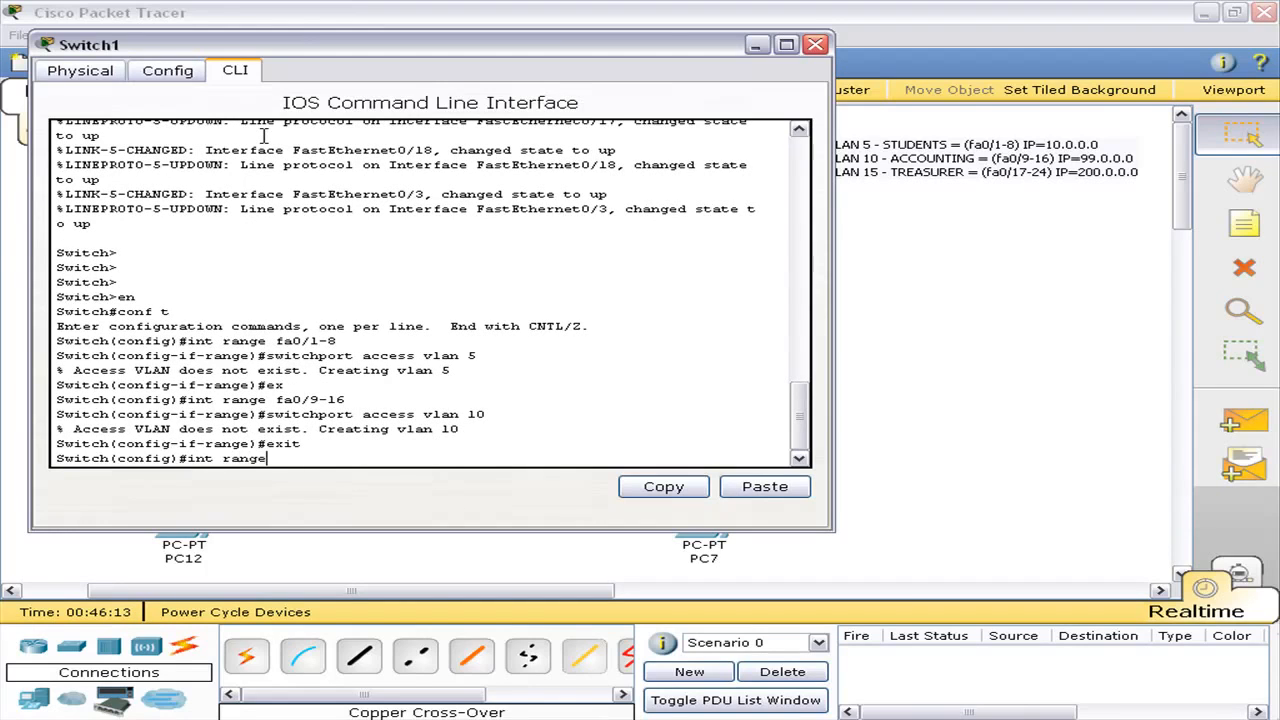
- Assign Switch1's interface range fa0/17-24 to access VLAN 15, reusing the earlier switchport access command
{"action": "type", "text": "int range fa0/17-24"}
{"action": "key", "text": "Return"}
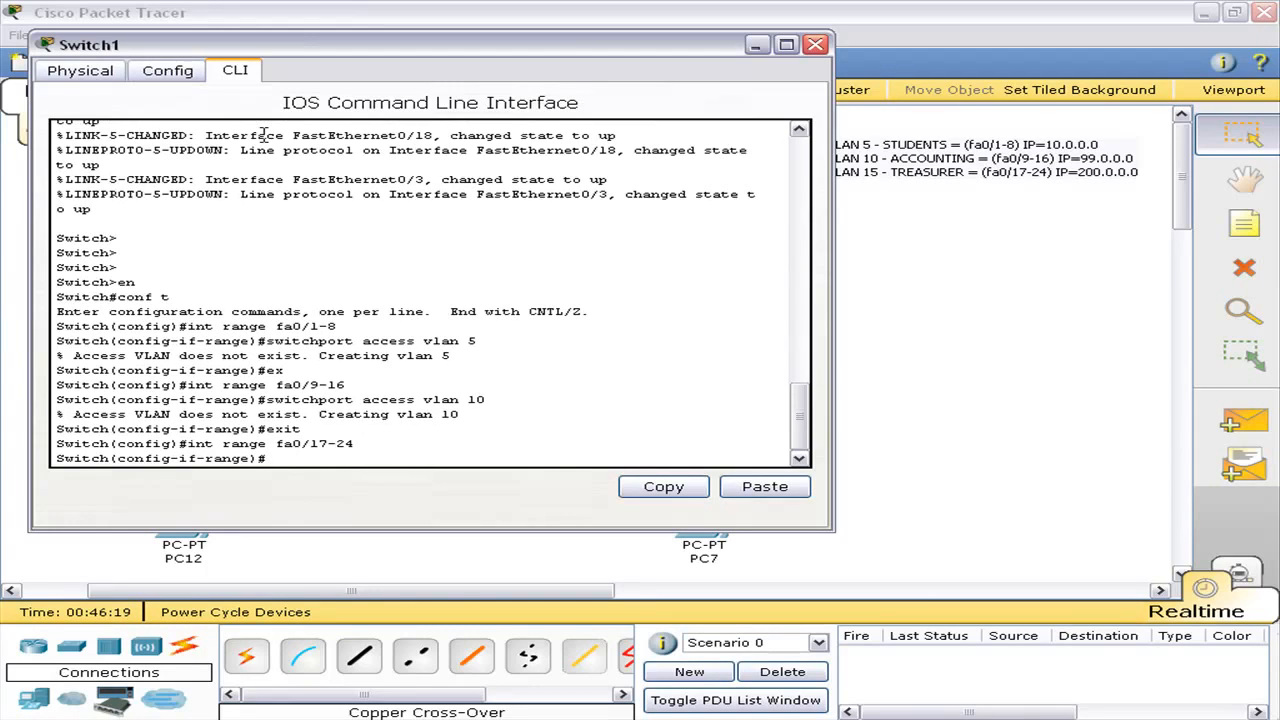
{"action": "key", "text": "Up"}
{"action": "key", "text": "Up"}
{"action": "key", "text": "Up"}
{"action": "key", "text": "BackSpace"}
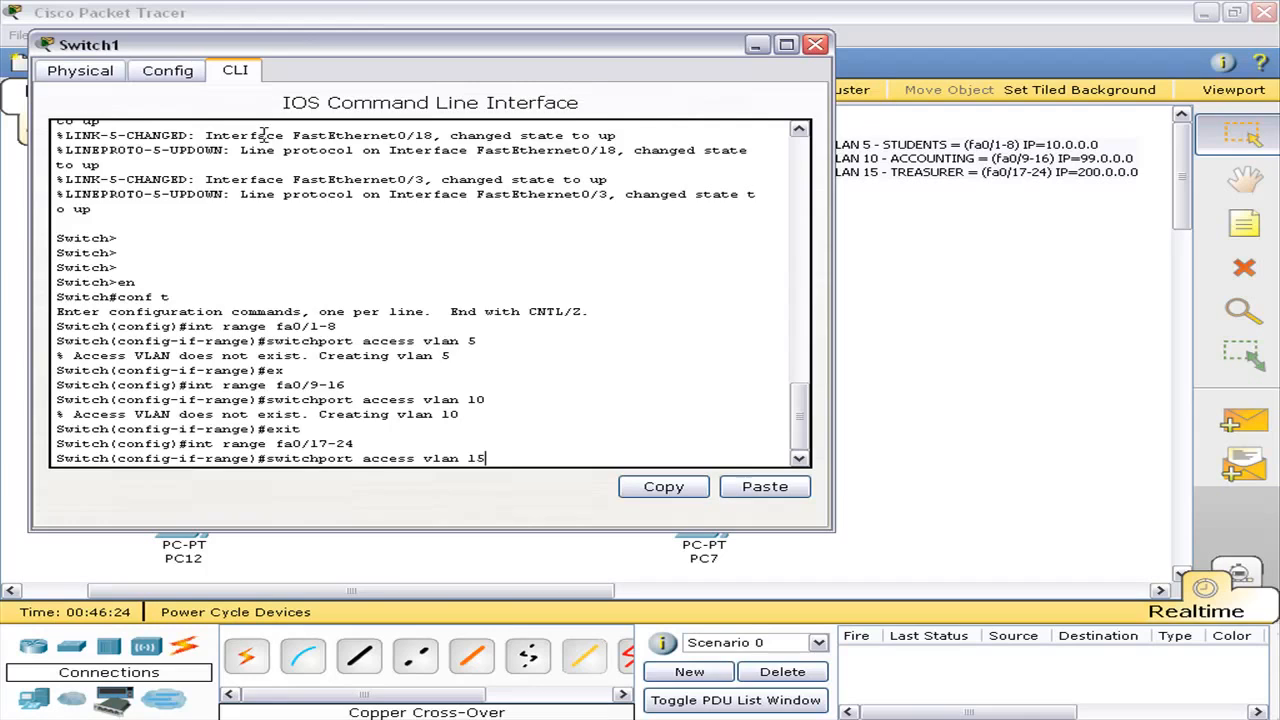
{"action": "type", "text": "5"}
{"action": "key", "text": "Return"}
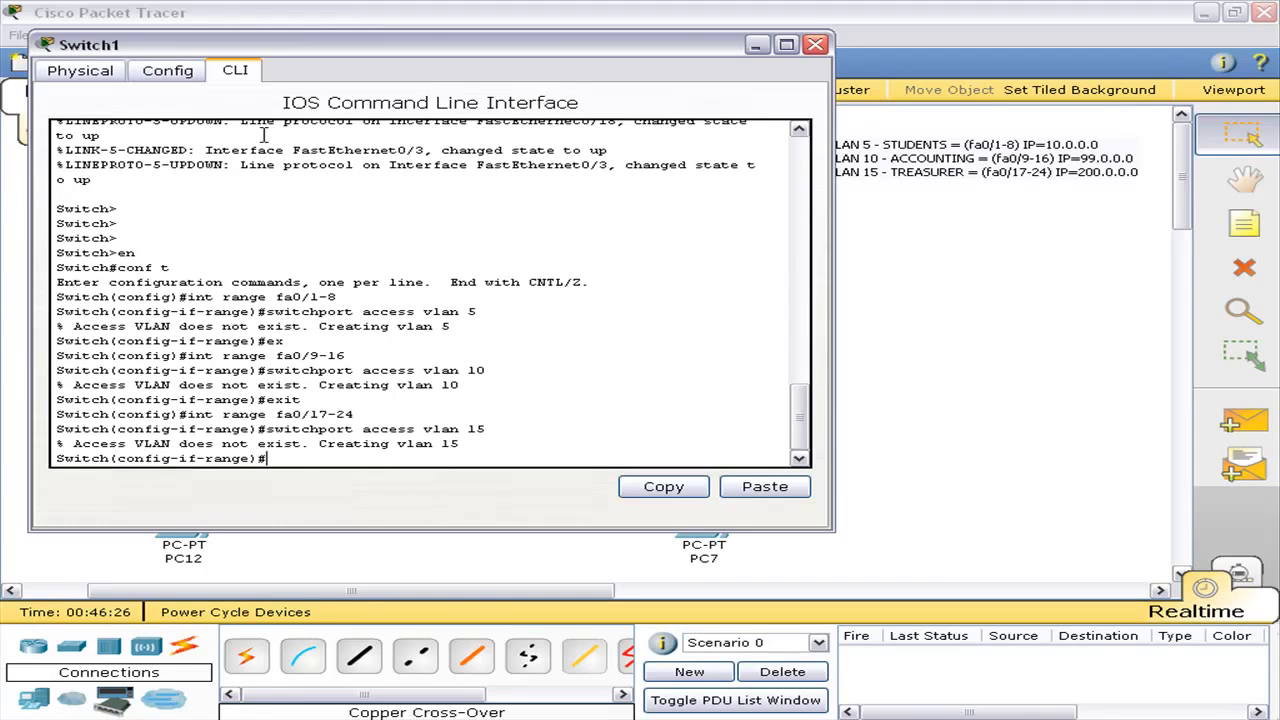
- Display Switch1's VLAN table from privileged mode, check the port assignments through the end of the output, and close the switch window
{"action": "key", "text": "ctrl+z"}
{"action": "type", "text": "sh vlan"}
{"action": "key", "text": "Return"}
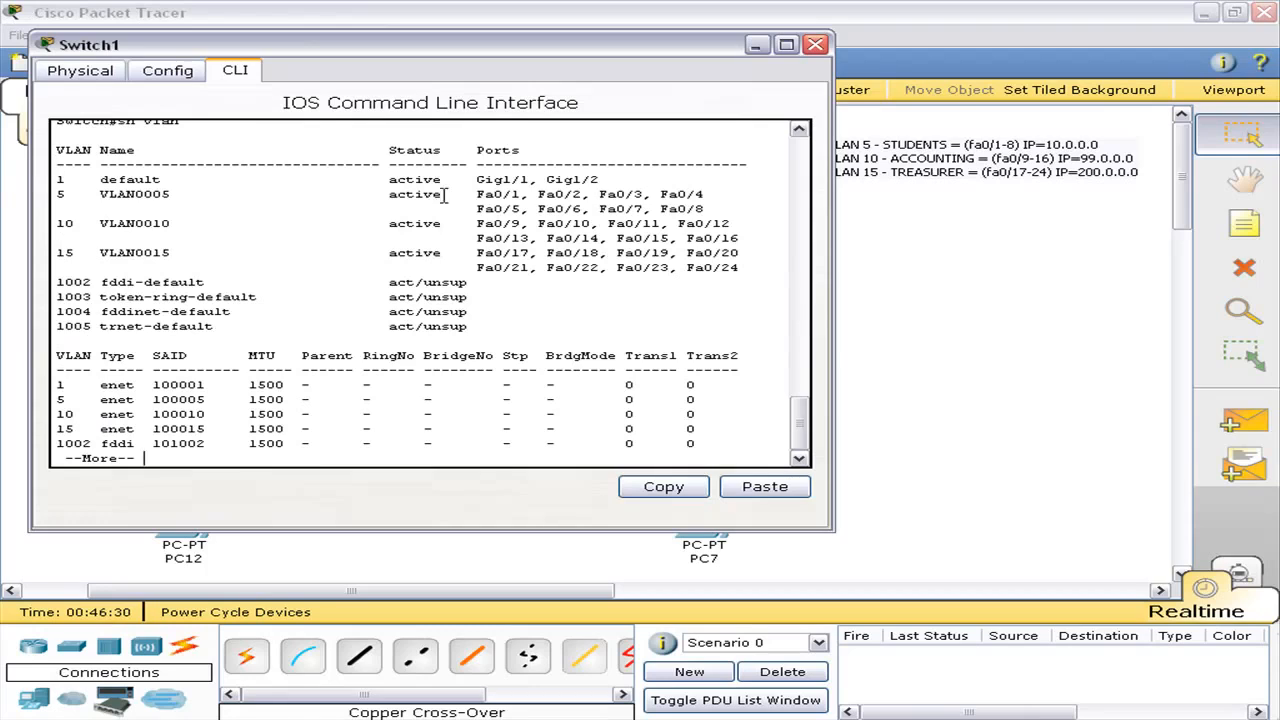
{"action": "left_click_drag", "start_coordinate": [477, 180], "coordinate": [524, 181]}
{"action": "left_click", "coordinate": [580, 164]}
{"action": "left_click", "coordinate": [584, 181]}
{"action": "key", "text": "Return"}
{"action": "key", "text": "Return"}
{"action": "key", "text": "Return"}
{"action": "key", "text": "Return"}
{"action": "key", "text": "Return"}
{"action": "key", "text": "Return"}
{"action": "key", "text": "Return"}
{"action": "key", "text": "Return"}
{"action": "key", "text": "Return"}
{"action": "key", "text": "Return"}
{"action": "key", "text": "Return"}
{"action": "key", "text": "Return"}
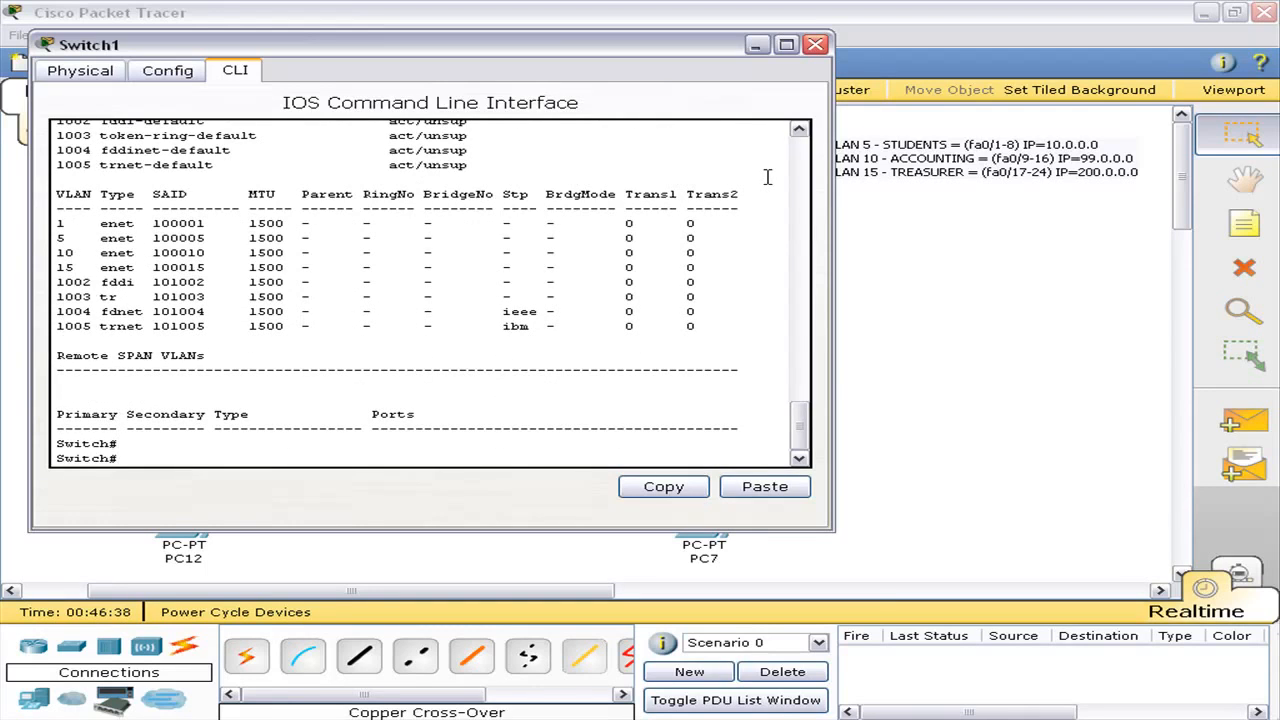
{"action": "key", "text": "super"}
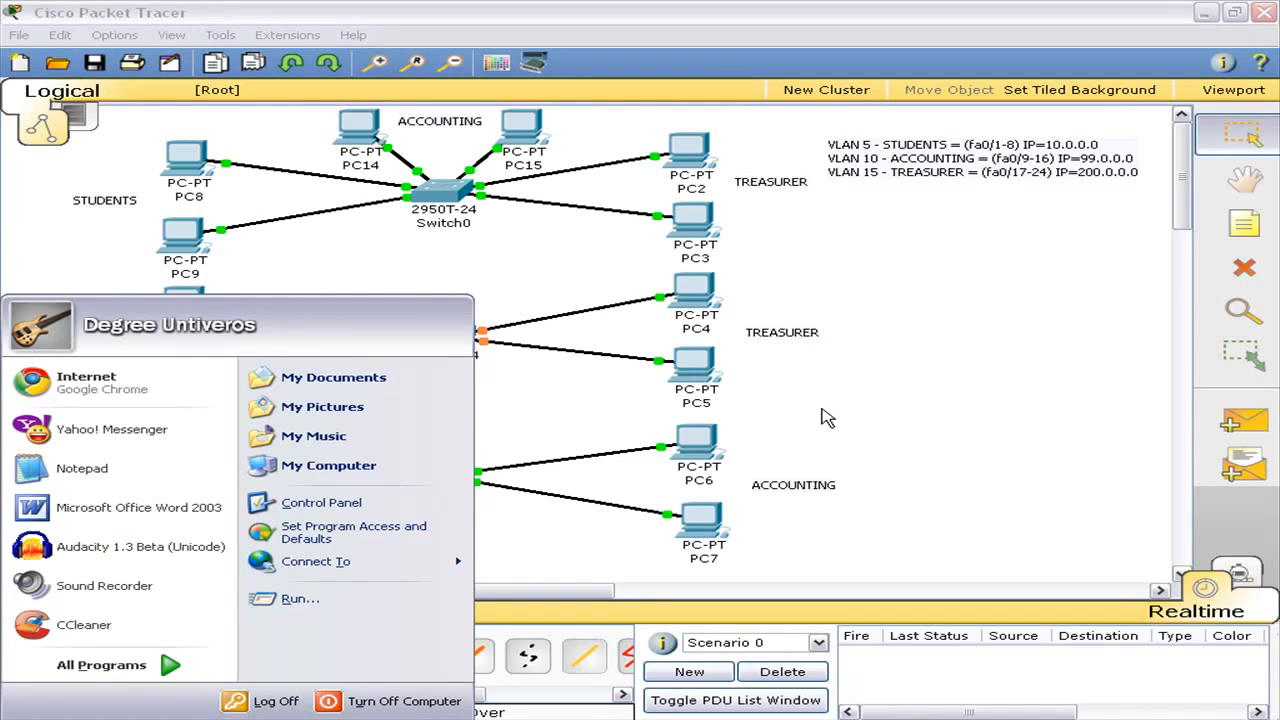
{"action": "left_click", "coordinate": [825, 410]}
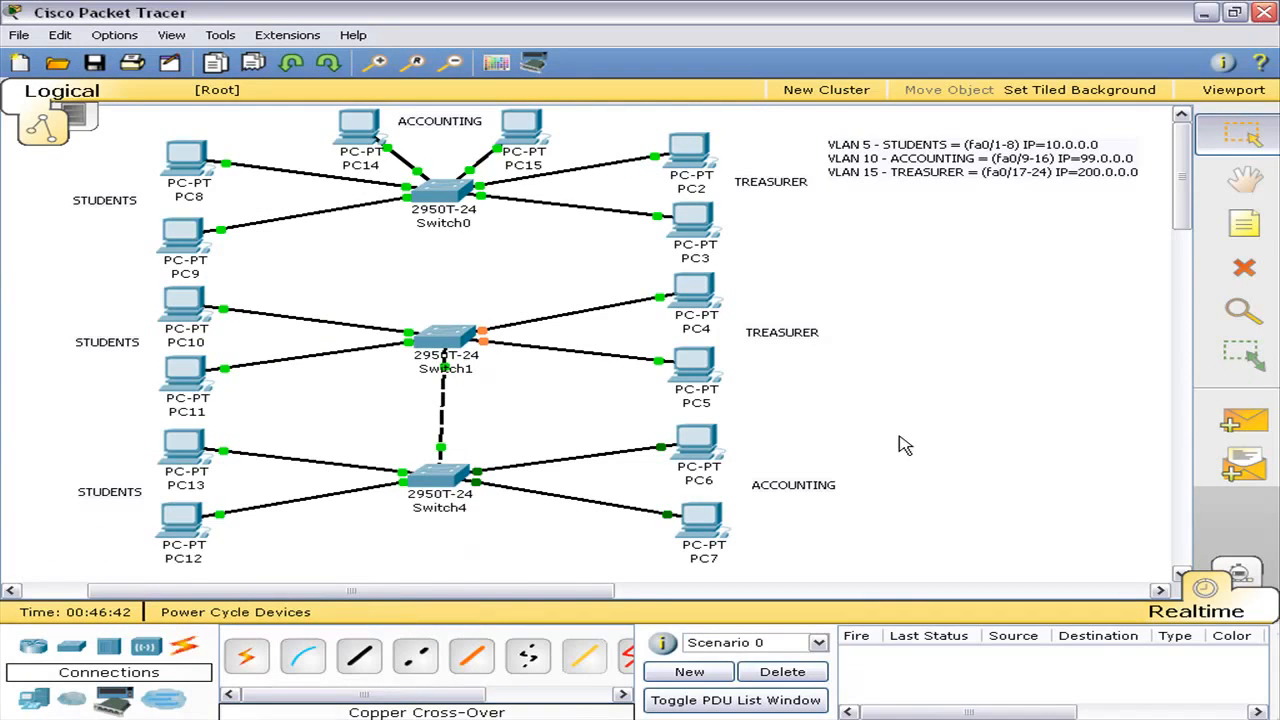
- Send a simple PDU from PC13 to PC11 to test connectivity between the student PCs on Switch4 and Switch1
{"action": "left_click", "coordinate": [1258, 418]}
{"action": "left_click", "coordinate": [192, 455]}
{"action": "left_click", "coordinate": [188, 376]}
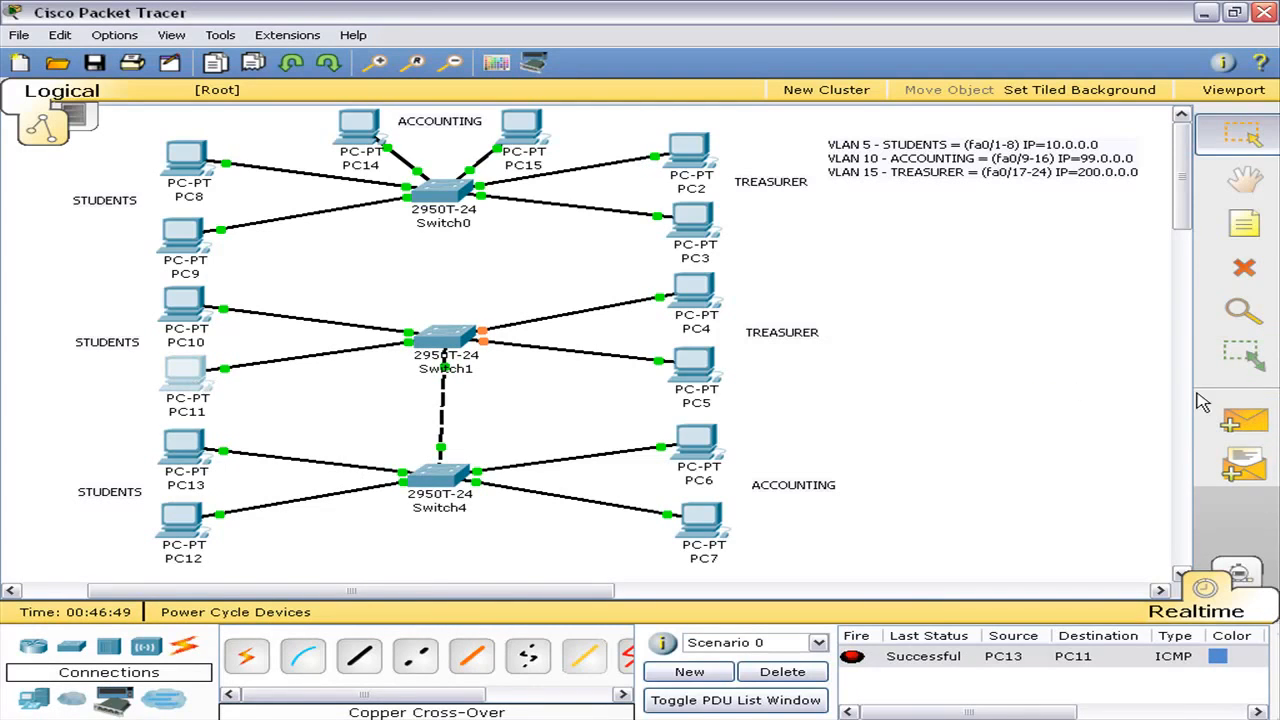
- Test connectivity from PC7 to PC11 with a simple PDU and delete the scenario
{"action": "left_click", "coordinate": [1240, 420]}
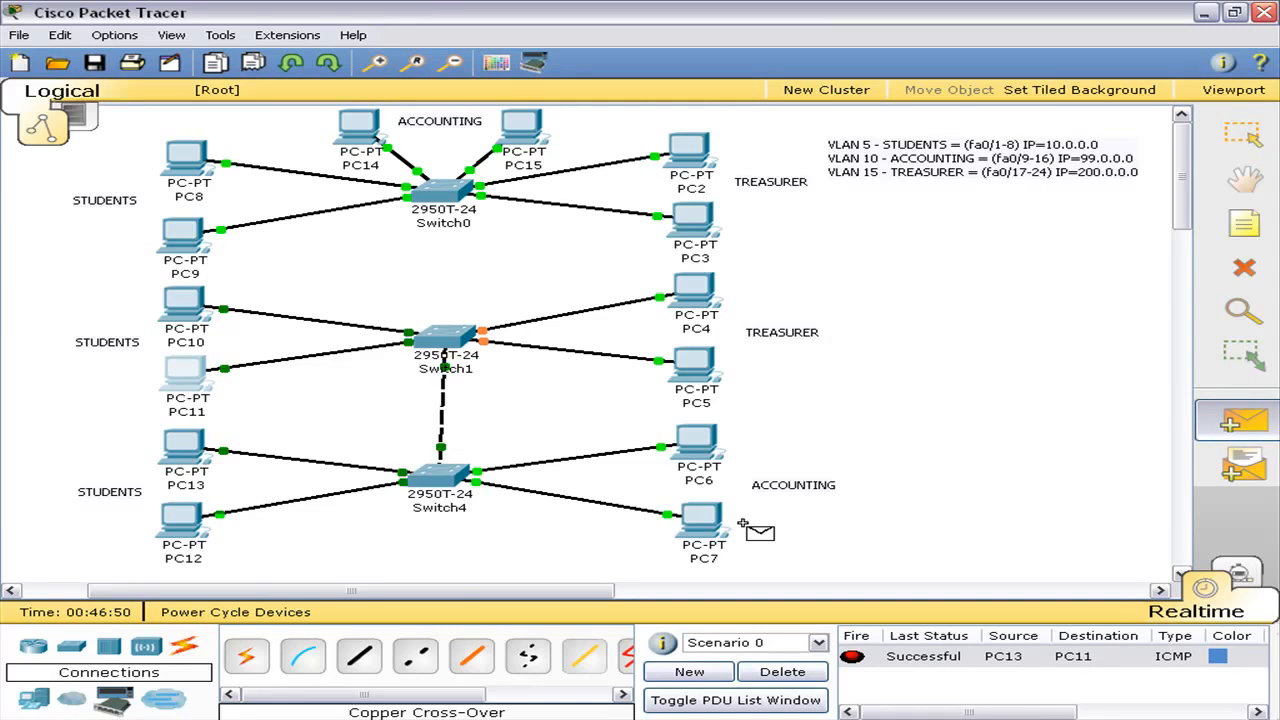
{"action": "left_click", "coordinate": [700, 518]}
{"action": "left_click", "coordinate": [188, 378]}
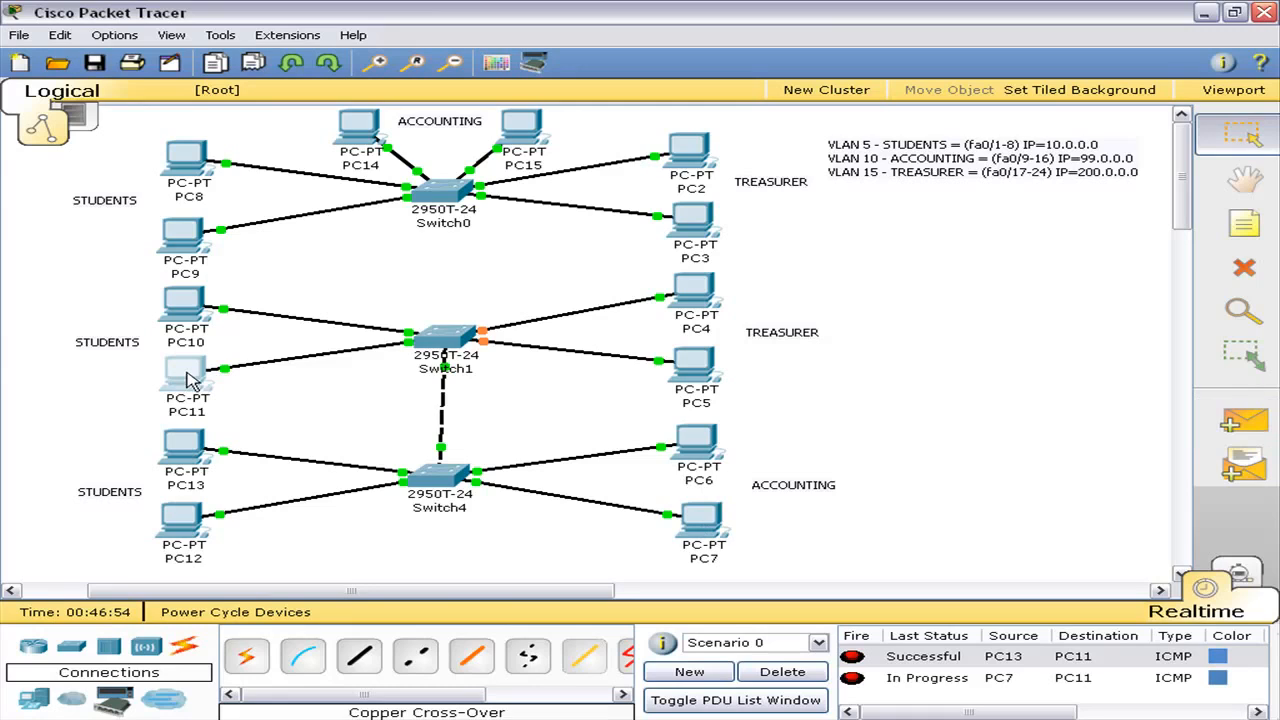
{"action": "left_click", "coordinate": [779, 672]}
- Test connectivity from PC13 to PC5 with a simple PDU and delete the scenario
{"action": "left_click", "coordinate": [1243, 423]}
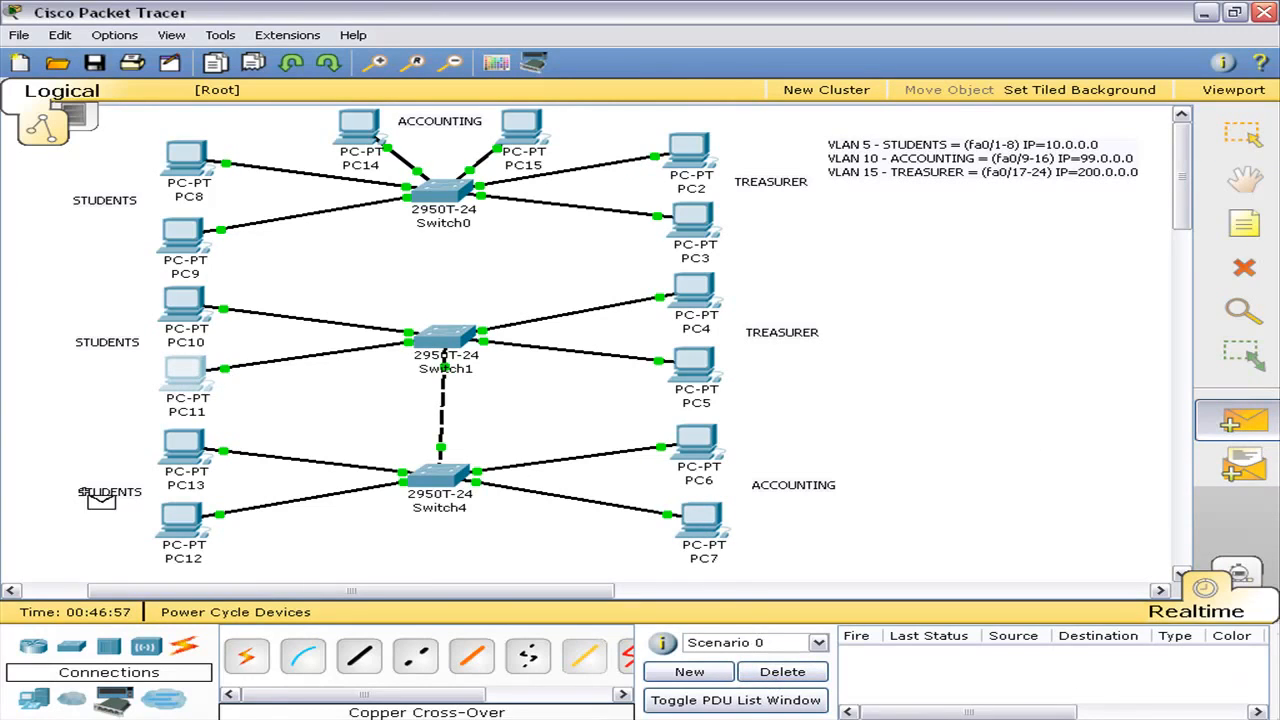
{"action": "left_click", "coordinate": [180, 452]}
{"action": "left_click", "coordinate": [695, 362]}
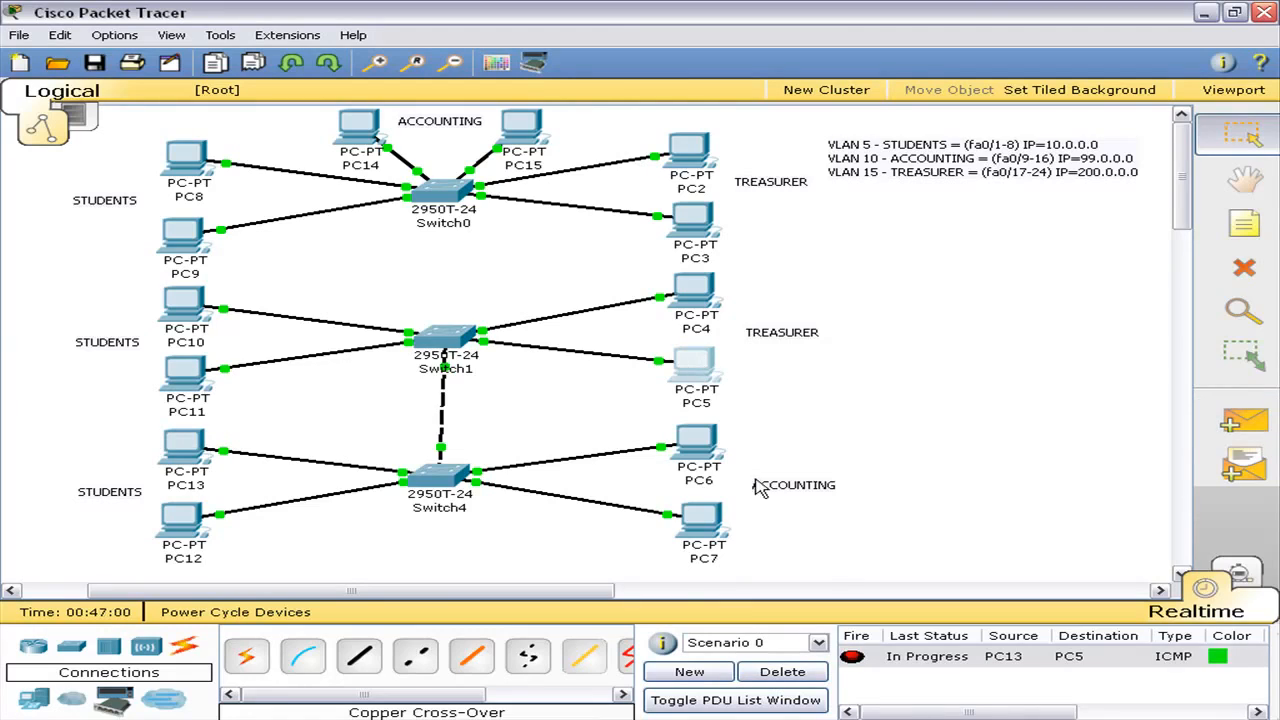
{"action": "left_click", "coordinate": [818, 678]}
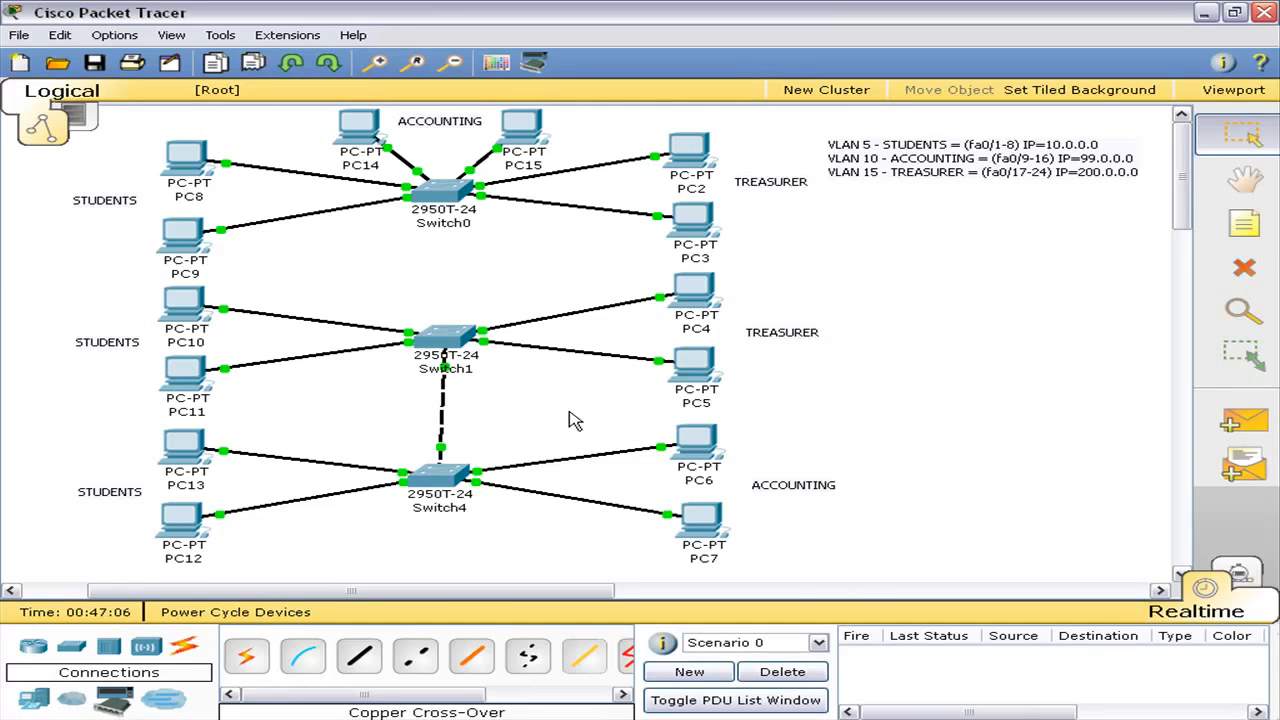
- Connect Switch4's FastEthernet0/10 to Switch0's FastEthernet0/10 with a Copper Cross-Over cable
{"action": "left_click", "coordinate": [415, 655]}
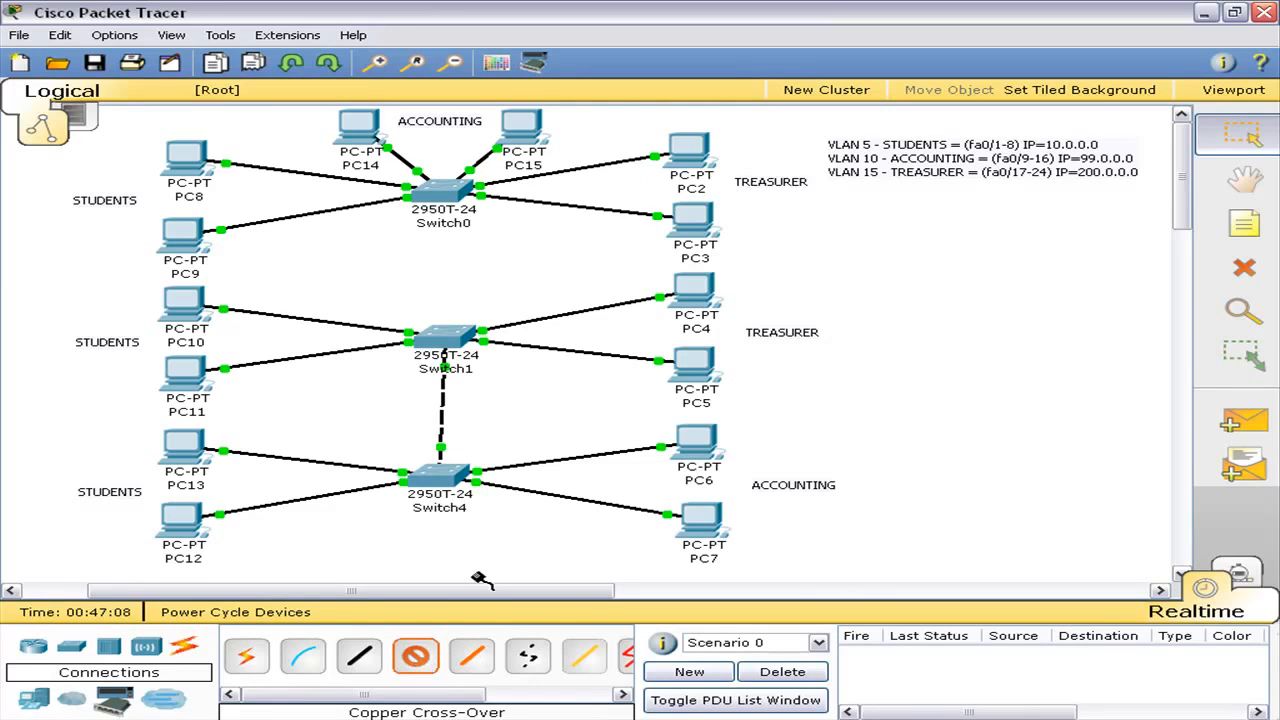
{"action": "left_click", "coordinate": [450, 474]}
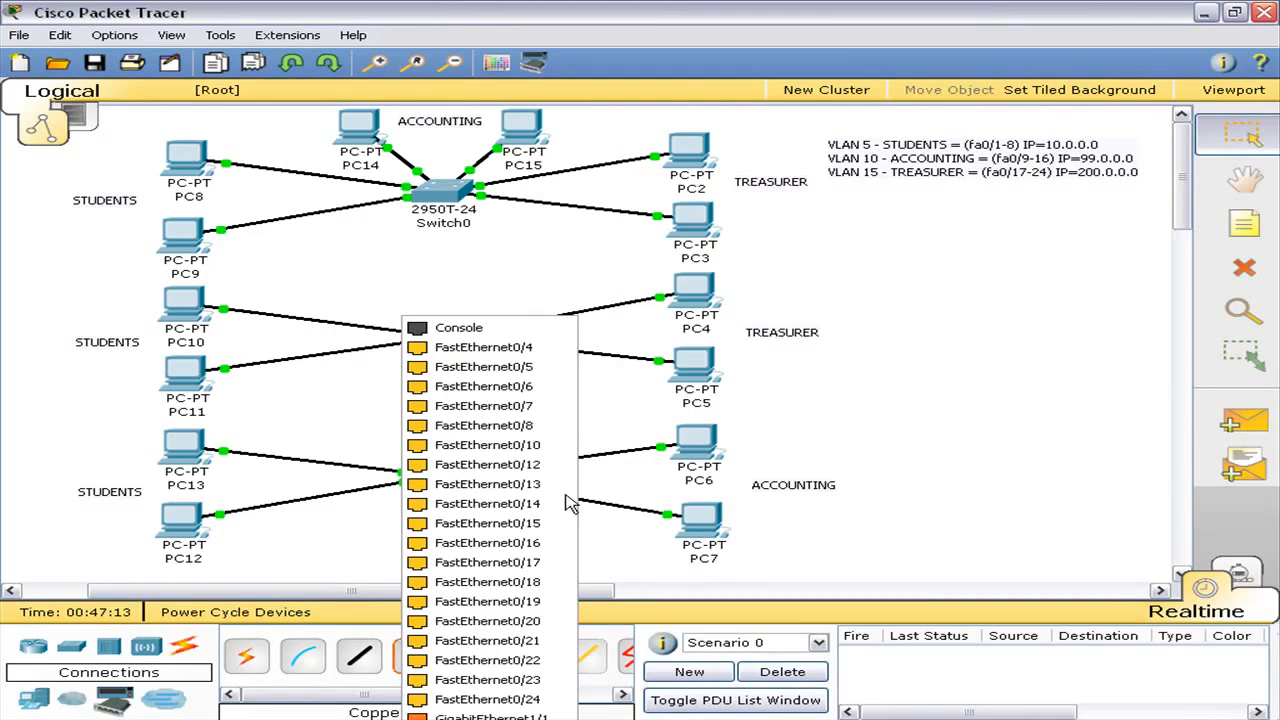
{"action": "left_click", "coordinate": [518, 447]}
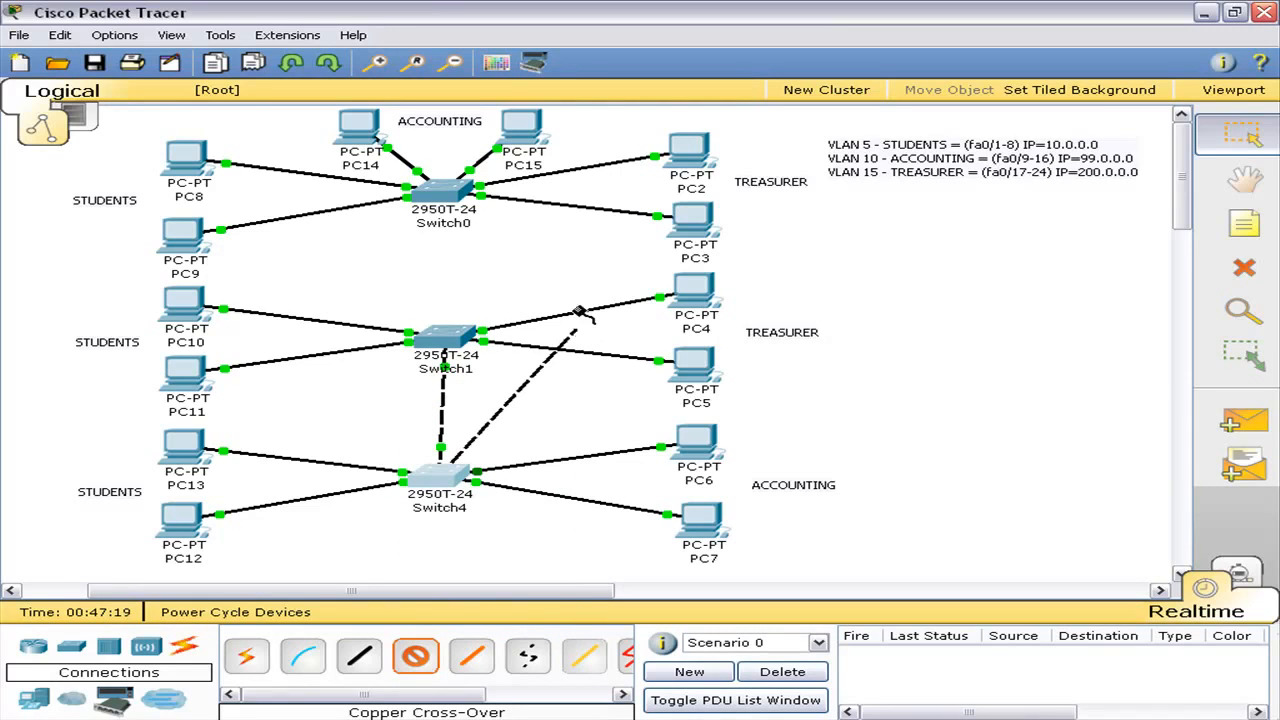
{"action": "left_click", "coordinate": [432, 194]}
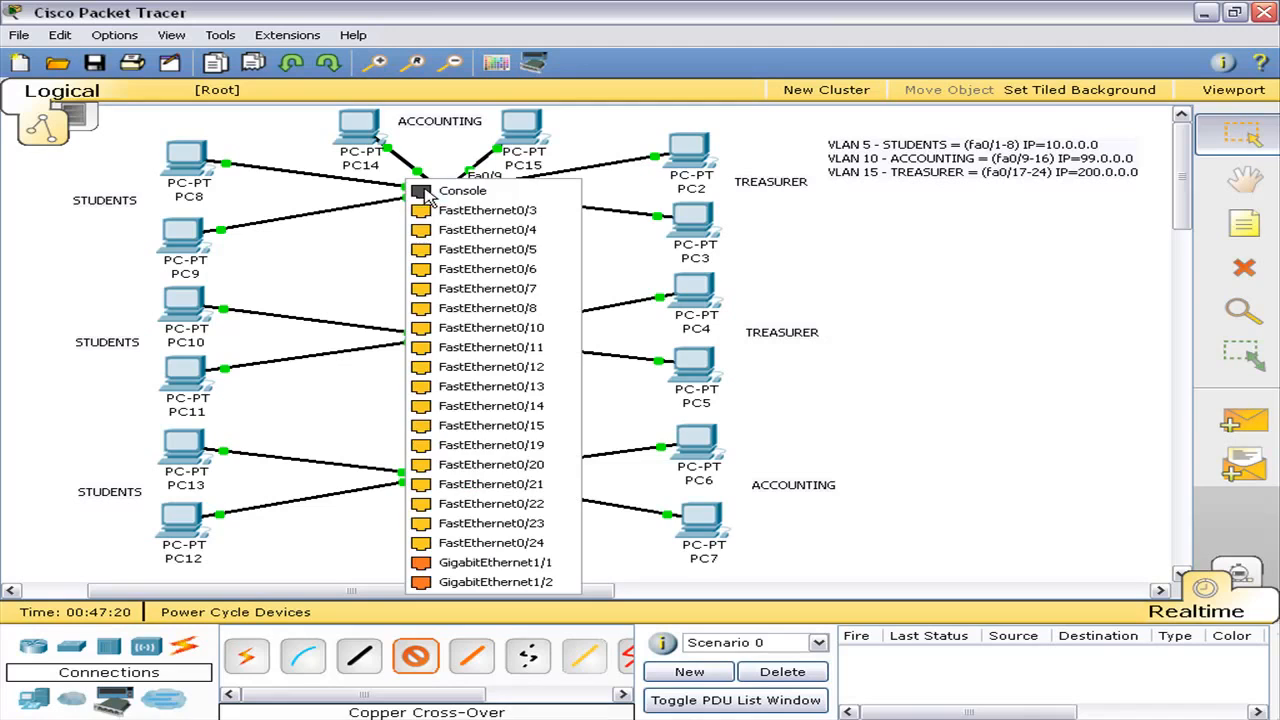
{"action": "left_click", "coordinate": [507, 333]}
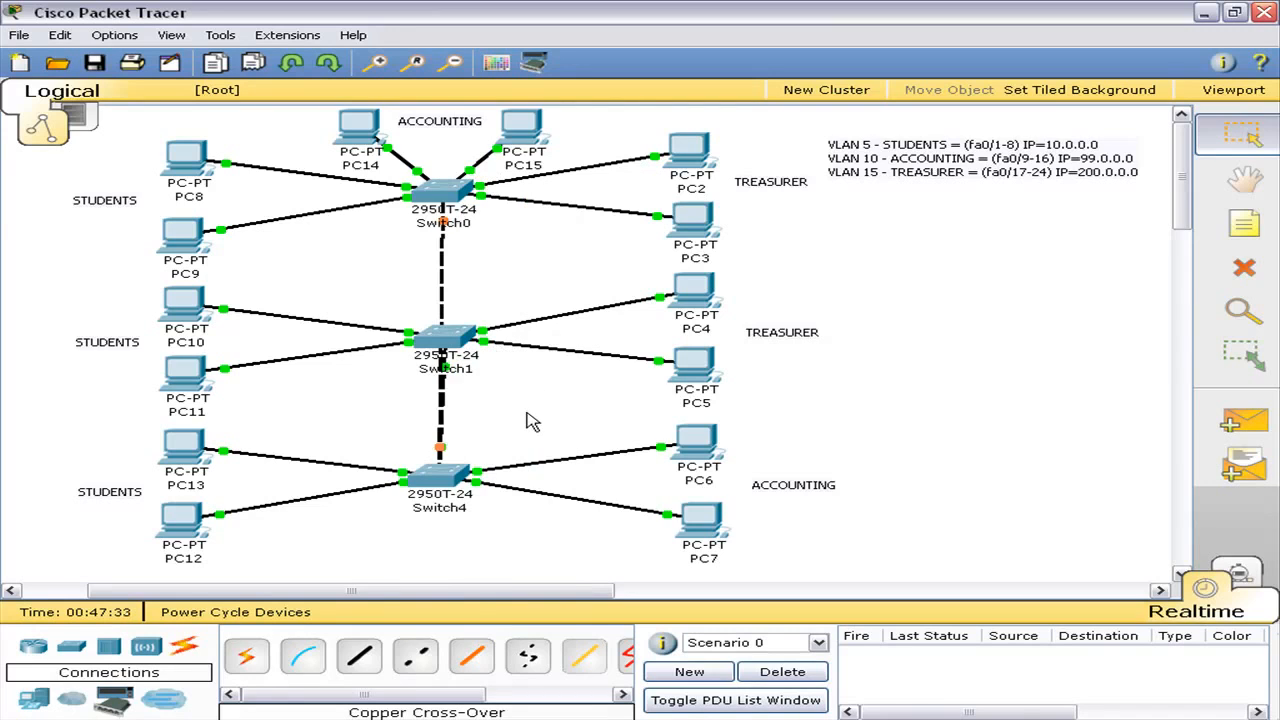
- Open Switch0's command line, enable privileged mode and enter global configuration mode
{"action": "left_click", "coordinate": [455, 188]}
{"action": "left_click", "coordinate": [282, 104]}
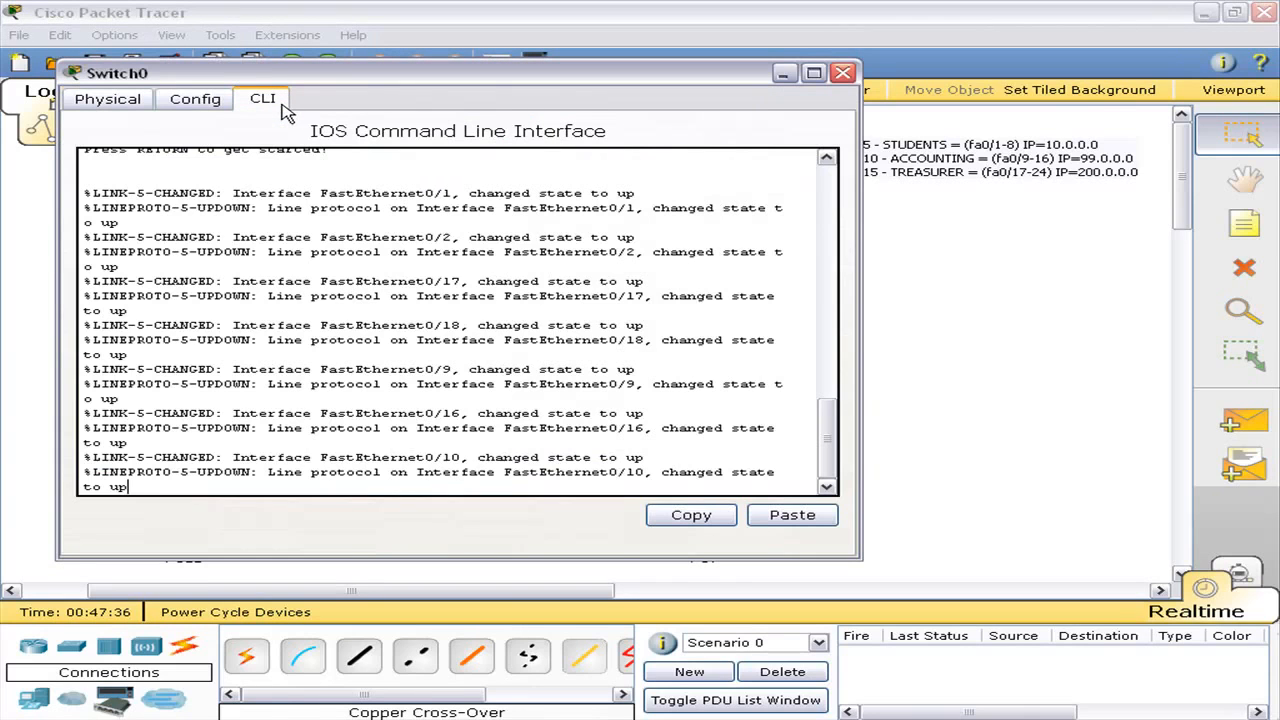
{"action": "key", "text": "Return"}
{"action": "key", "text": "Return"}
{"action": "key", "text": "Return"}
{"action": "type", "text": "en"}
{"action": "key", "text": "Return"}
{"action": "type", "text": "conf t"}
{"action": "key", "text": "Return"}
- Assign Switch0's interface range fa0/1-8 to access VLAN 5 and leave the range configuration
{"action": "type", "text": "int fa"}
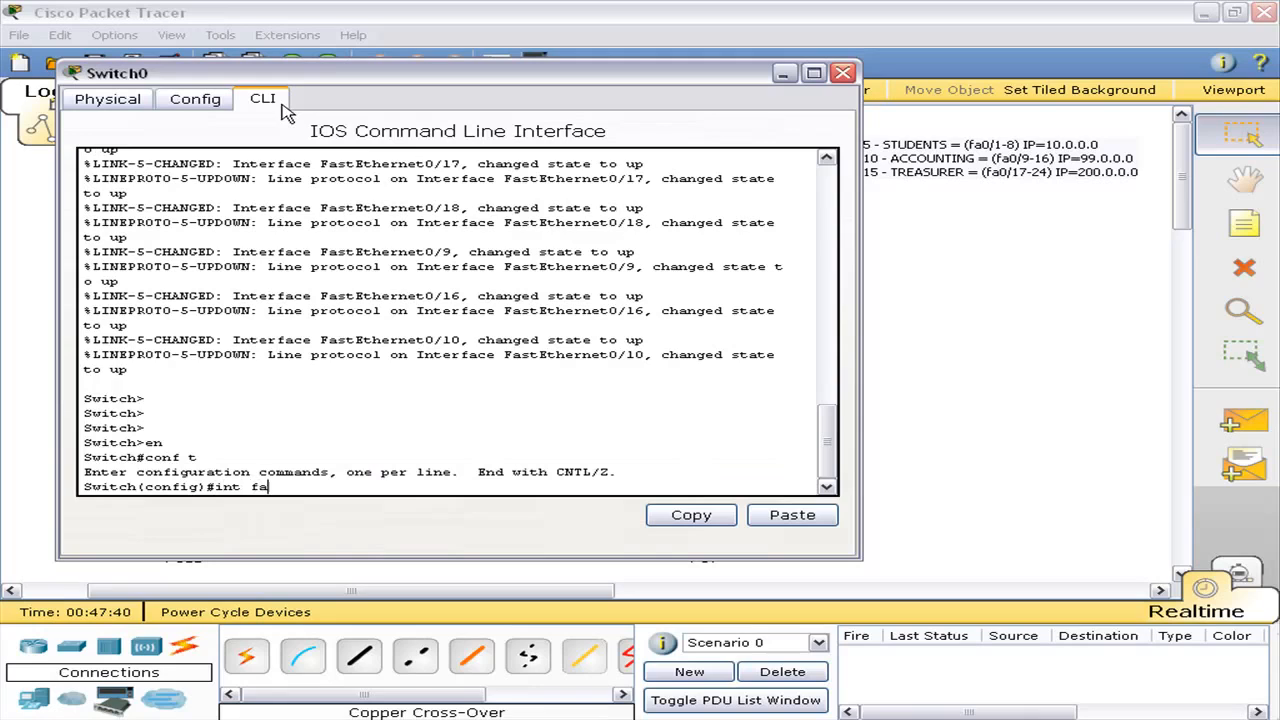
{"action": "key", "text": "BackSpace"}
{"action": "key", "text": "BackSpace"}
{"action": "type", "text": "range fa0/1-8"}
{"action": "key", "text": "Return"}
{"action": "type", "text": "switchport access vlan "}
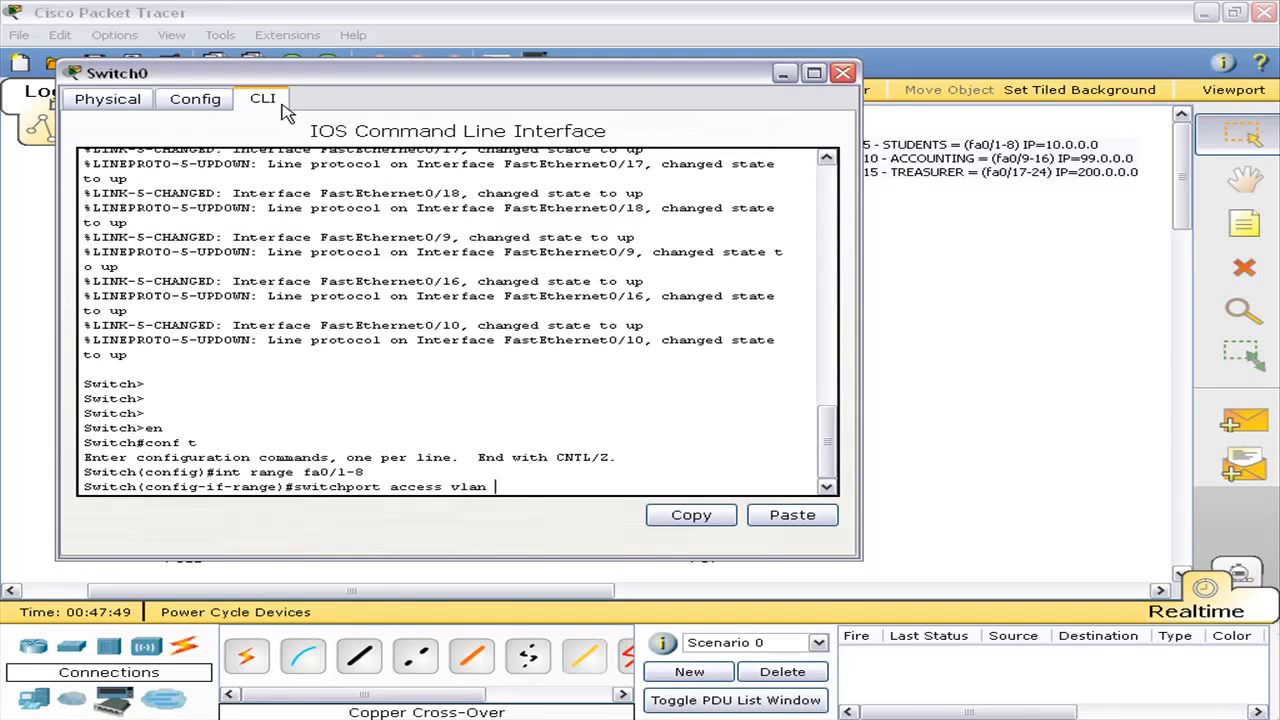
{"action": "type", "text": "5"}
{"action": "key", "text": "Return"}
{"action": "type", "text": "ex"}
{"action": "key", "text": "Return"}
- Assign Switch0's interface range fa0/9-16 to access VLAN 10 and leave the range configuration
{"action": "type", "text": "int range fa0/9-16"}
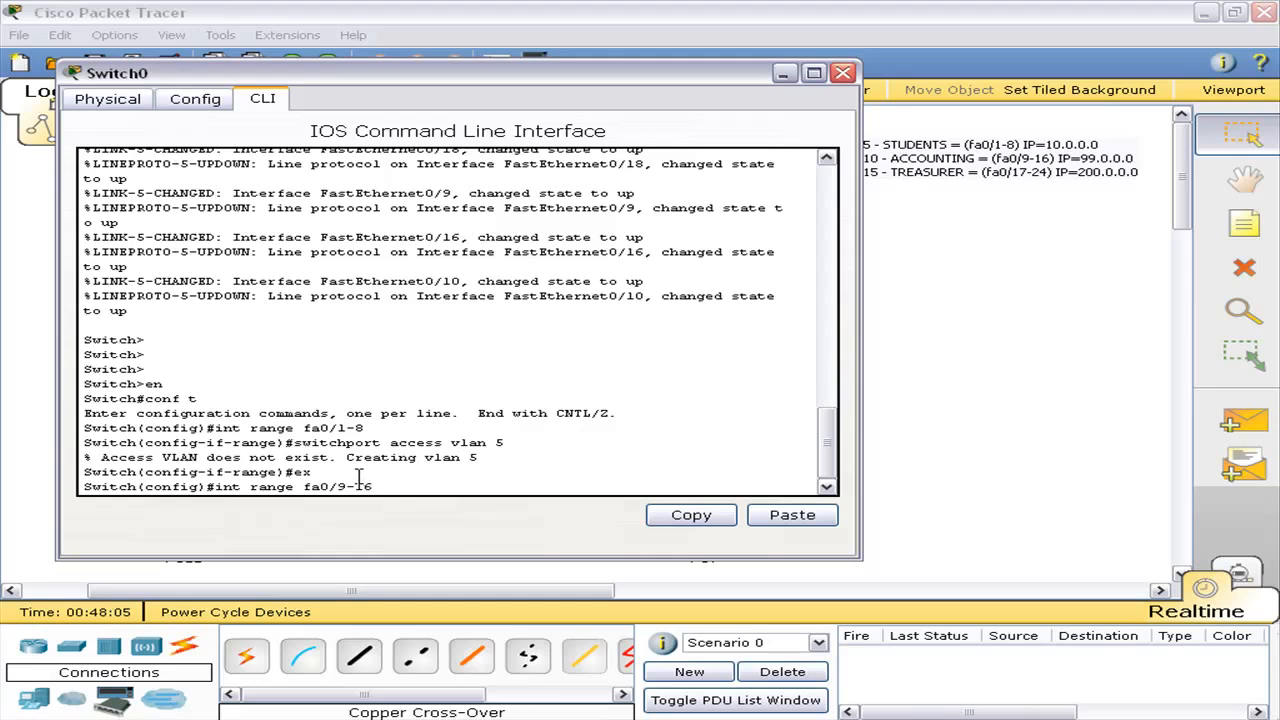
{"action": "key", "text": "Return"}
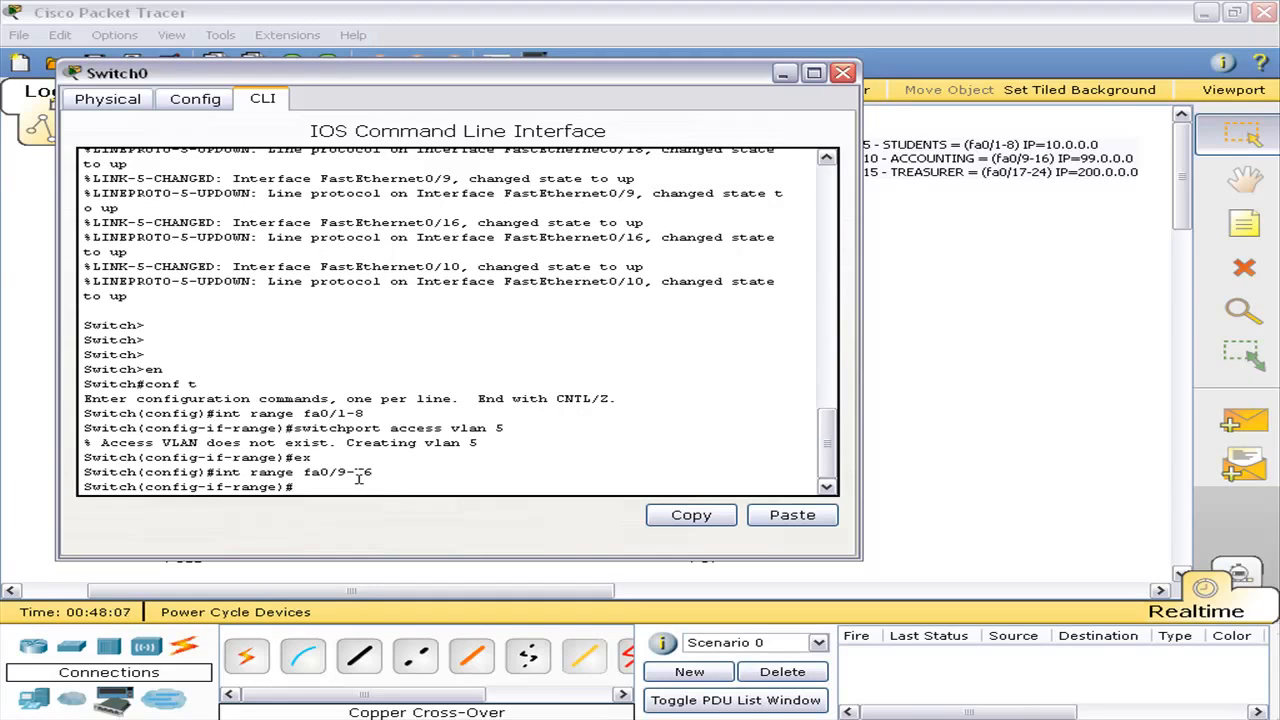
{"action": "type", "text": "switchport access vlan"}
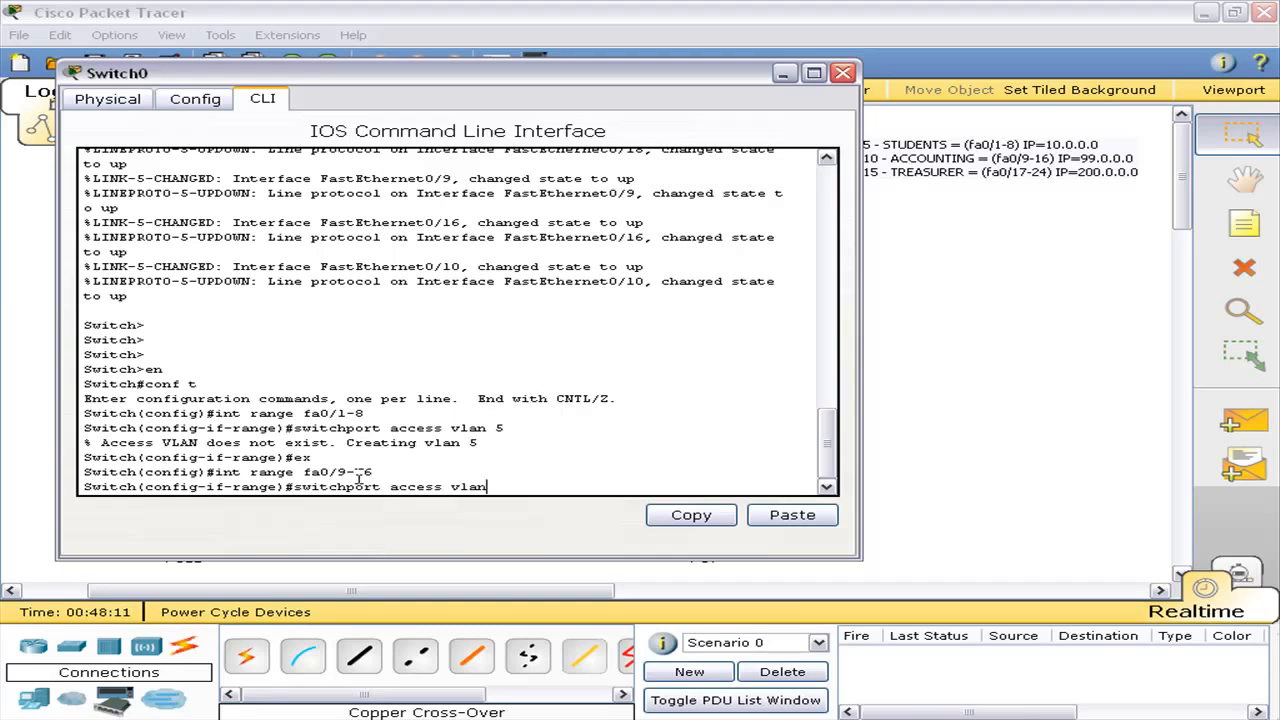
{"action": "type", "text": " 10"}
{"action": "key", "text": "Return"}
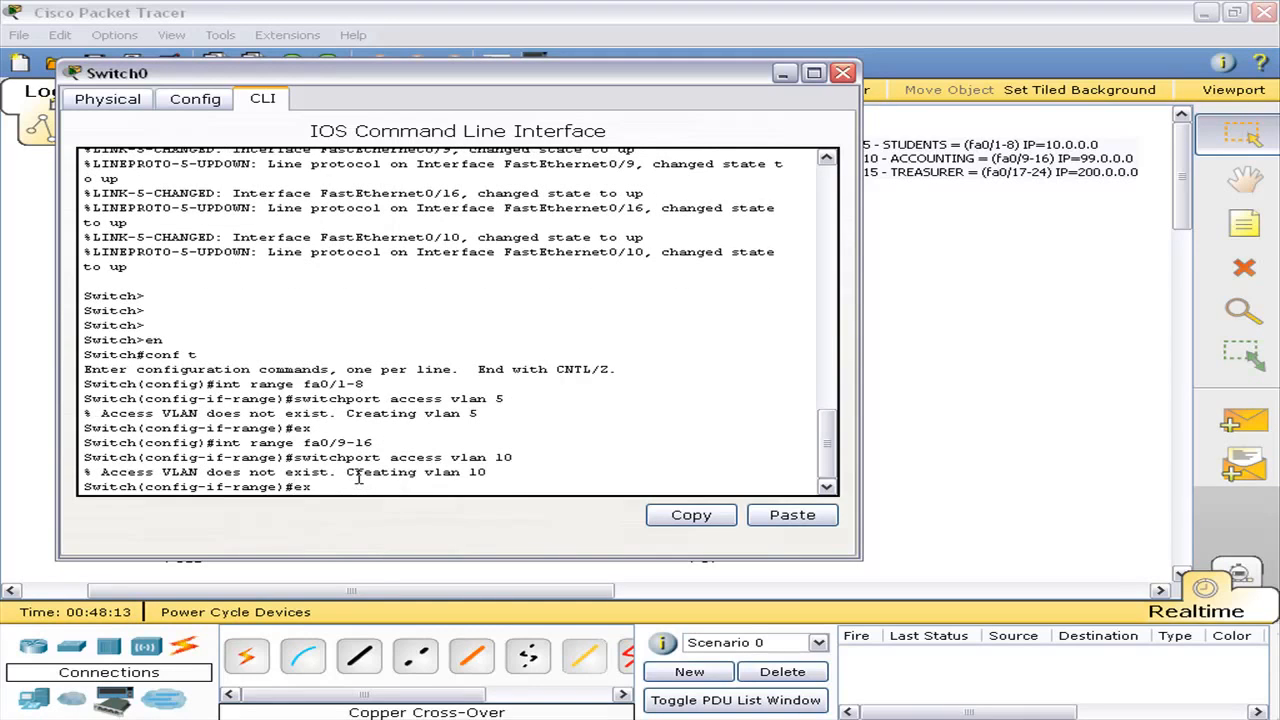
{"action": "type", "text": "ex"}
{"action": "key", "text": "Return"}
- Assign Switch0's interface range fa0/17-24 to access VLAN 15 and close the Switch0 window
{"action": "type", "text": "int range fa0/17-24"}
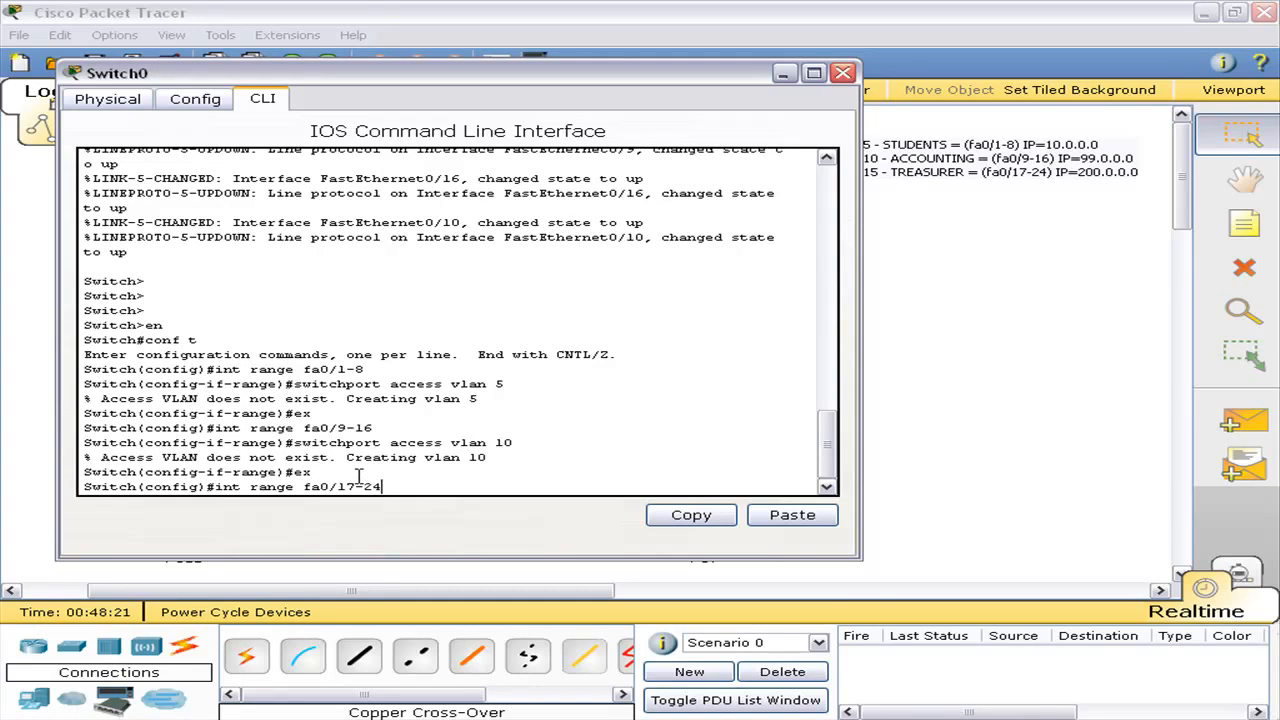
{"action": "key", "text": "Return"}
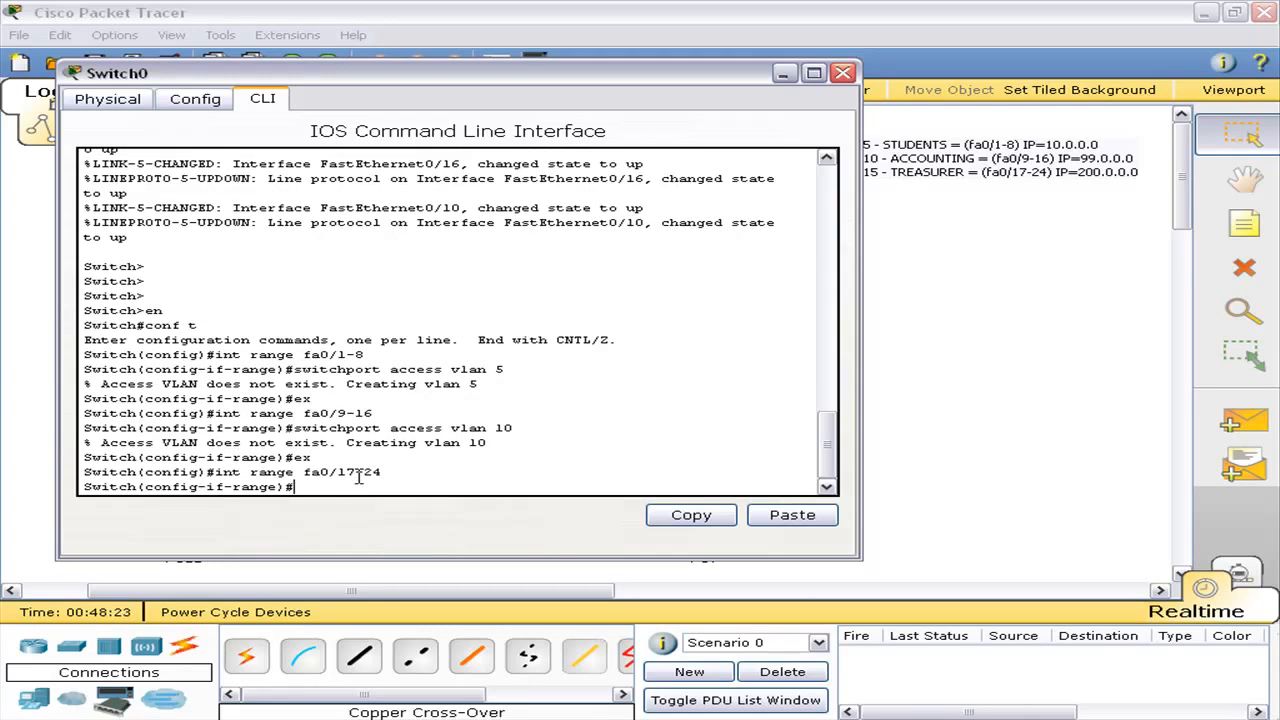
{"action": "type", "text": "switchport acces vlan 1"}
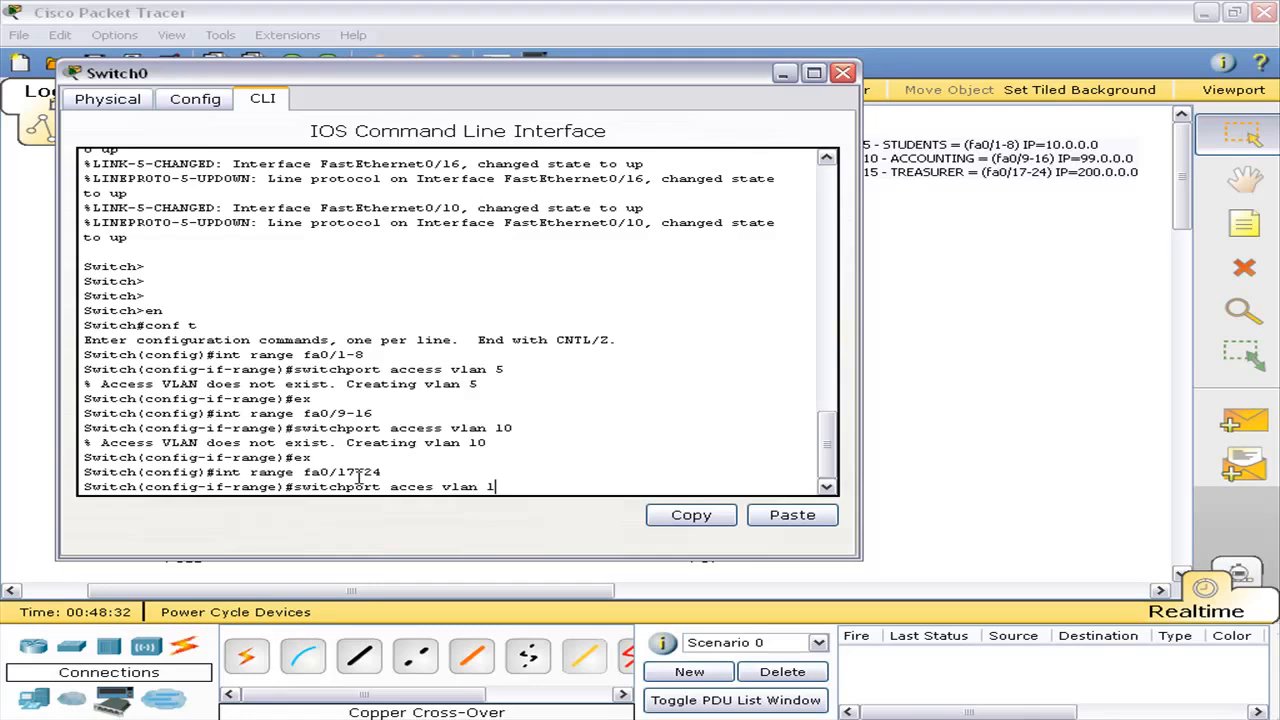
{"action": "type", "text": "5"}
{"action": "key", "text": "Return"}
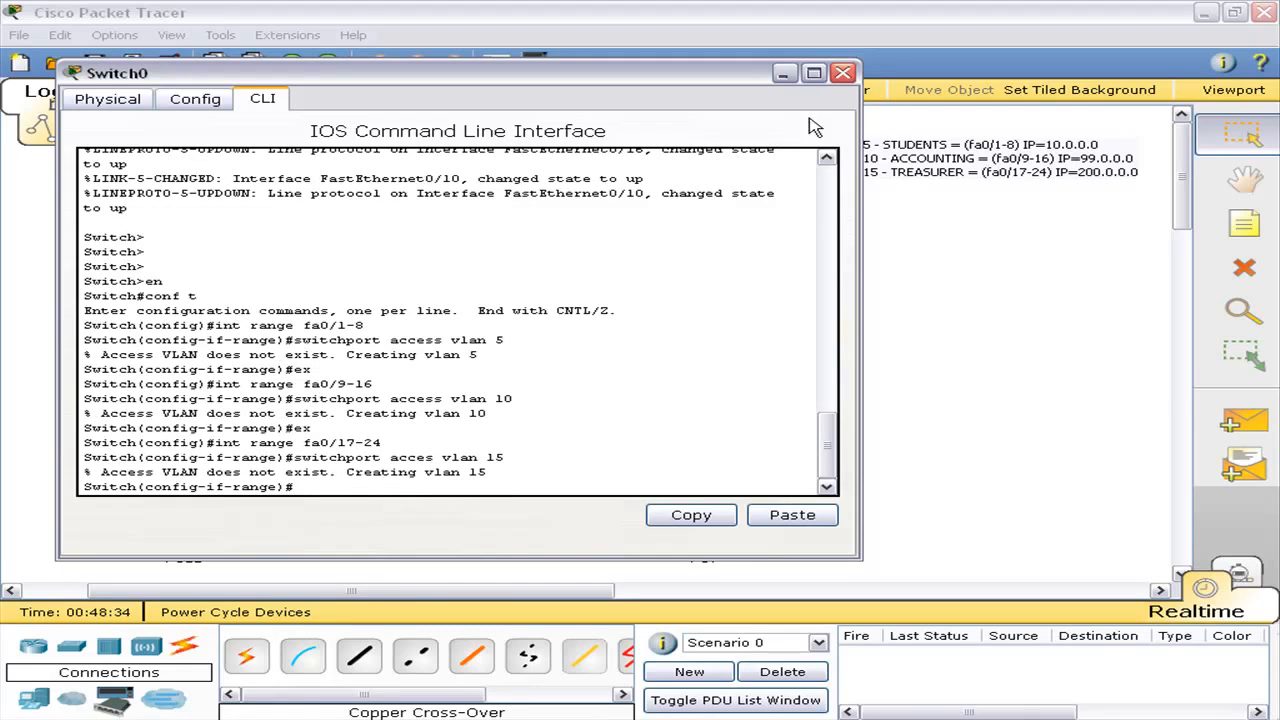
{"action": "left_click", "coordinate": [843, 73]}
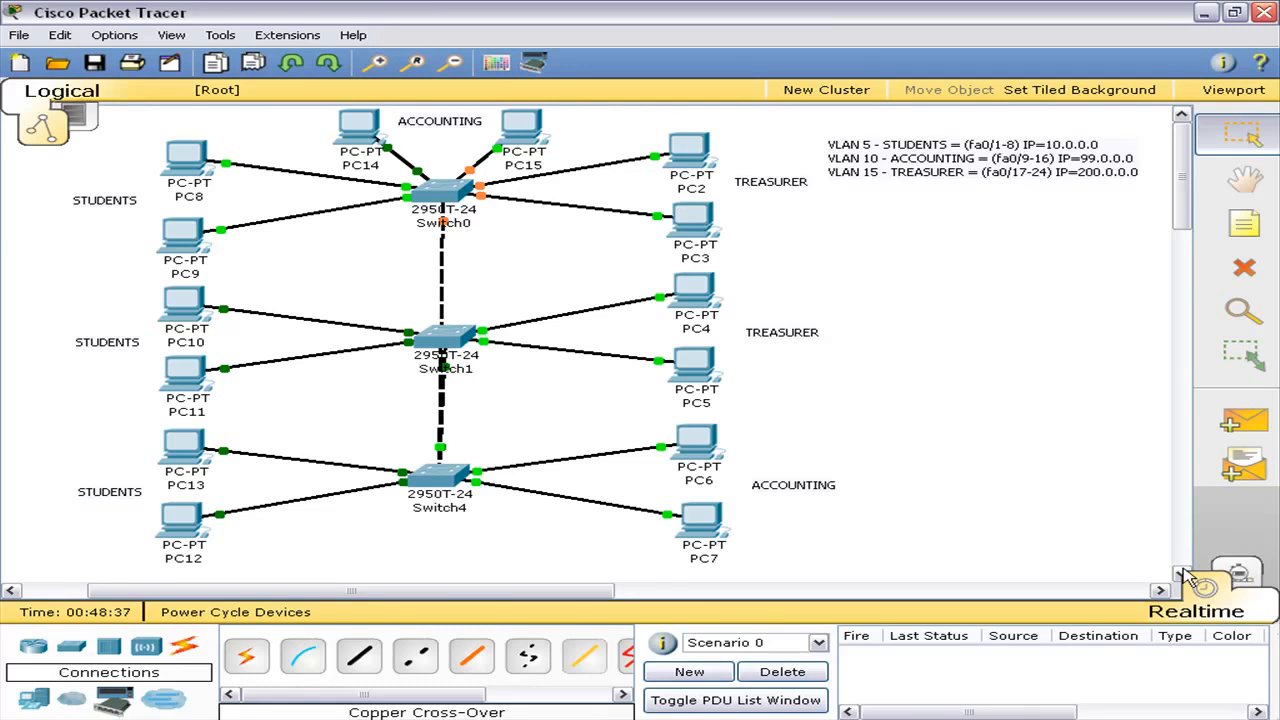
- Switch briefly to Simulation mode, close the event list and return to Realtime mode to speed up link convergence
{"action": "left_click", "coordinate": [1240, 570]}
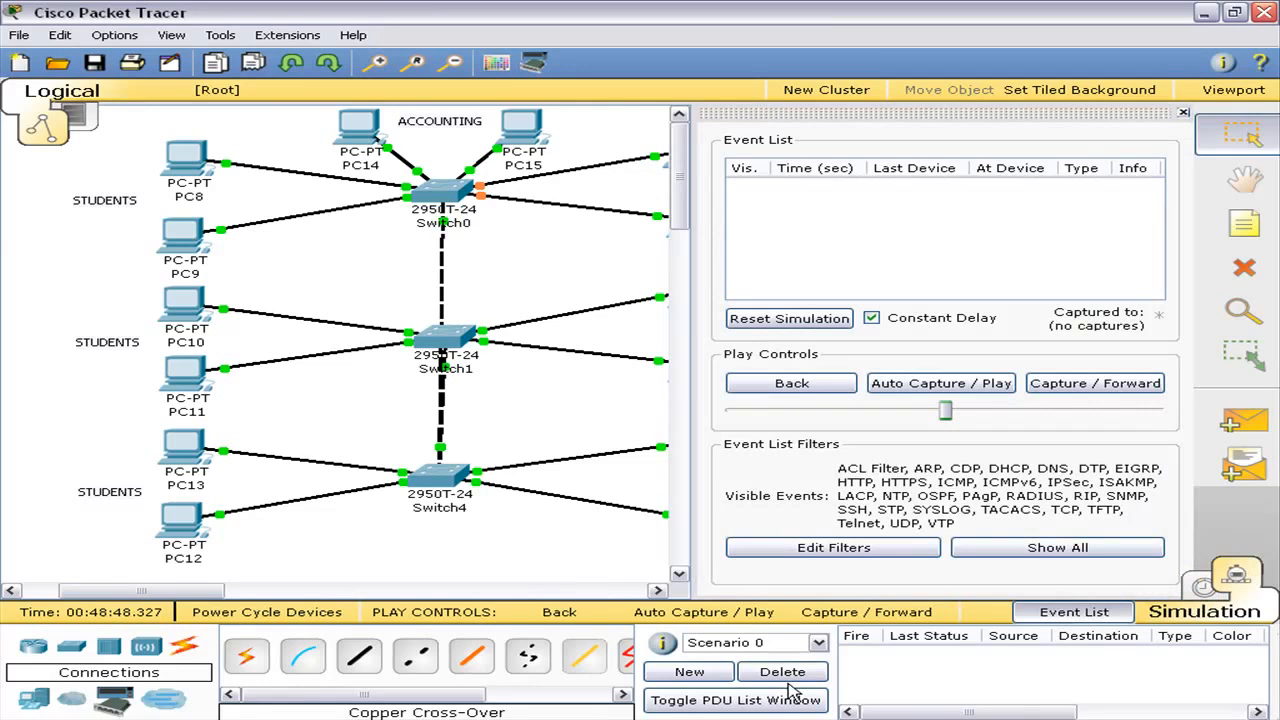
{"action": "left_click", "coordinate": [1183, 113]}
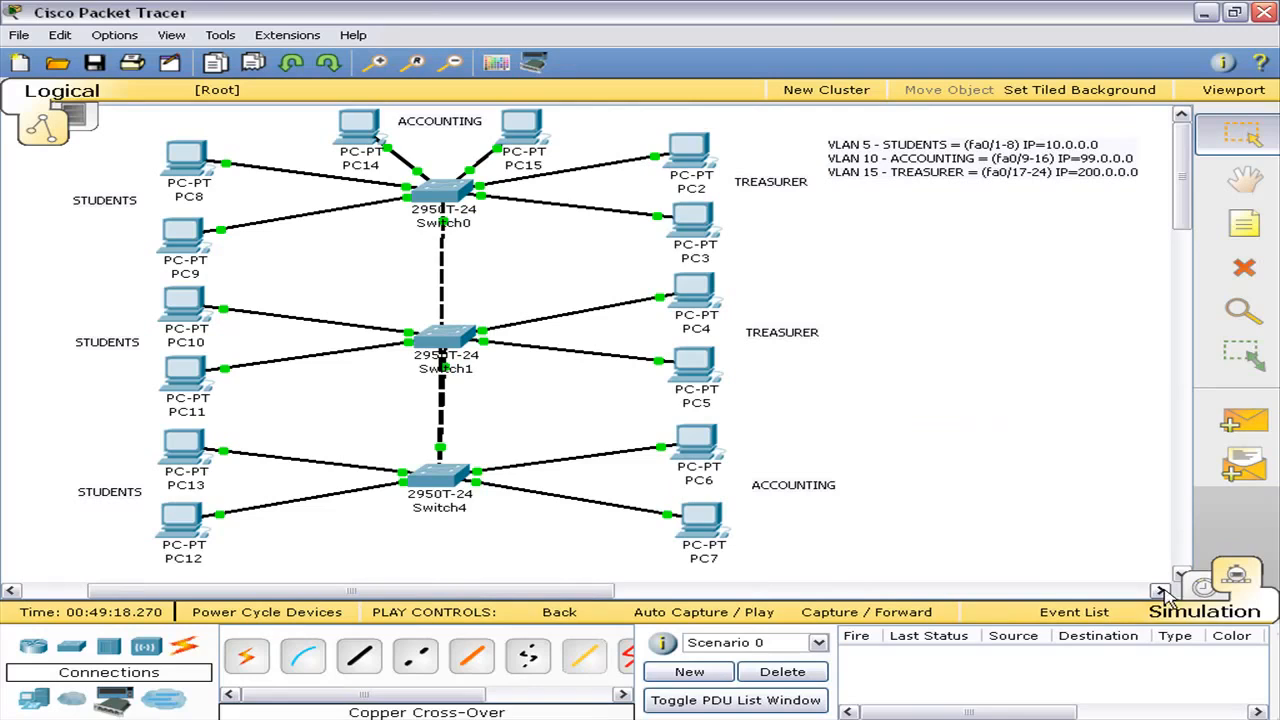
{"action": "left_click", "coordinate": [1198, 582]}
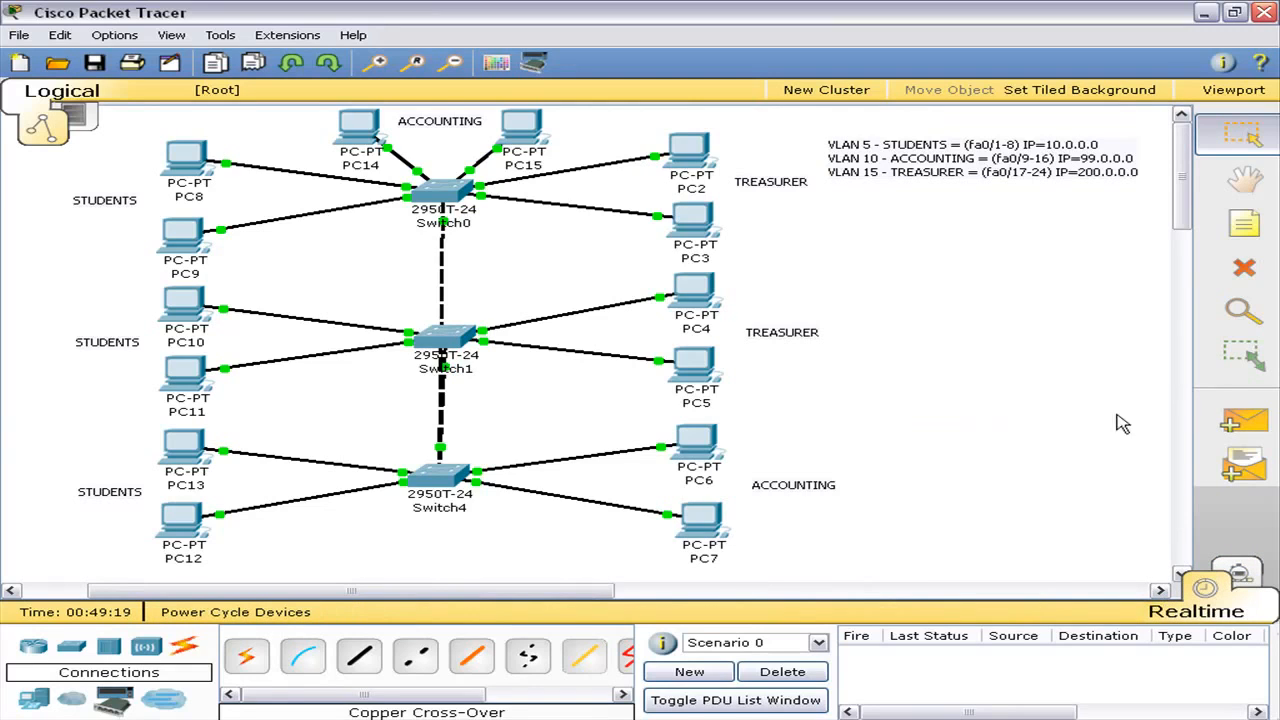
- Test communication within the accounting department by sending a simple PDU from PC7 to PC15
{"action": "left_click", "coordinate": [1240, 420]}
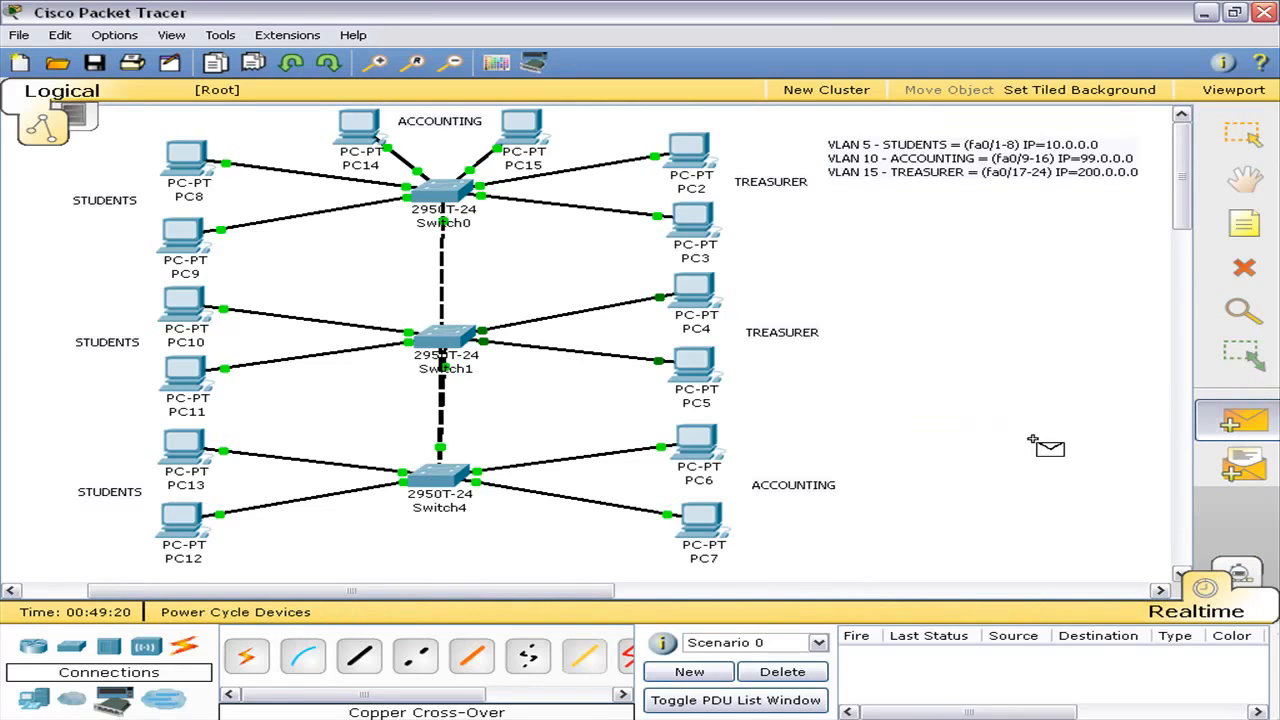
{"action": "left_click", "coordinate": [698, 518]}
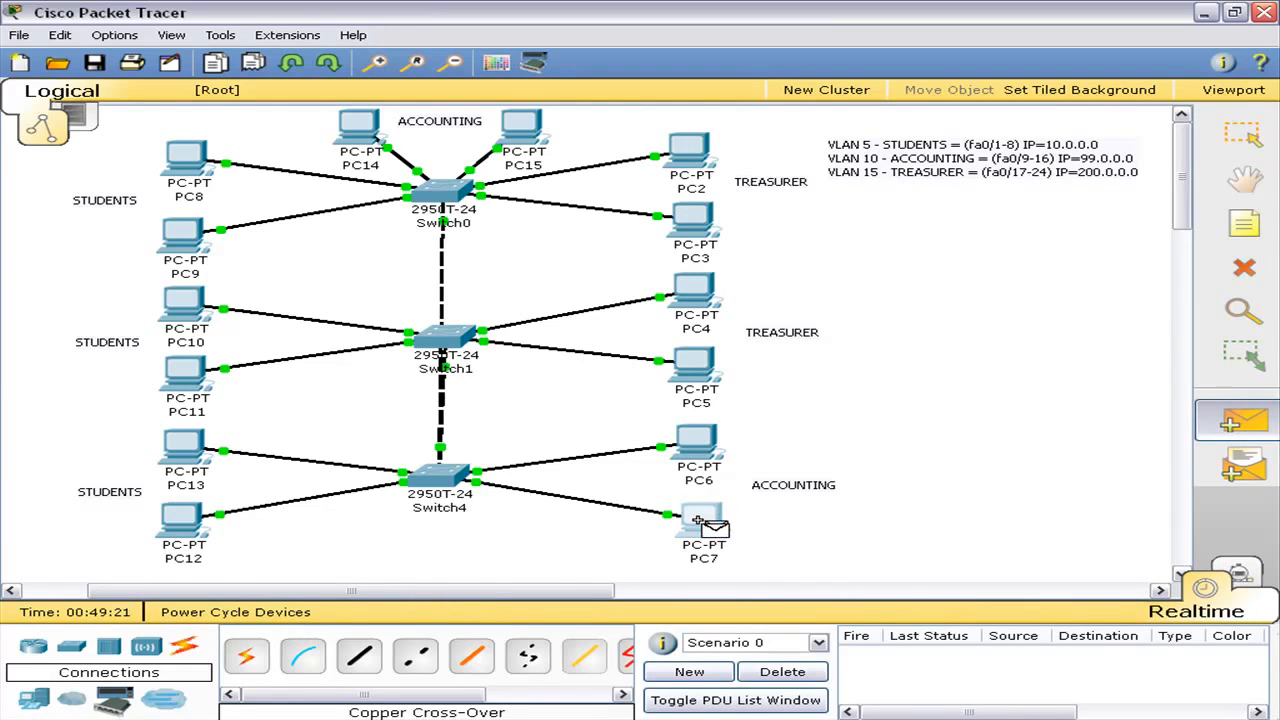
{"action": "left_click", "coordinate": [527, 127]}
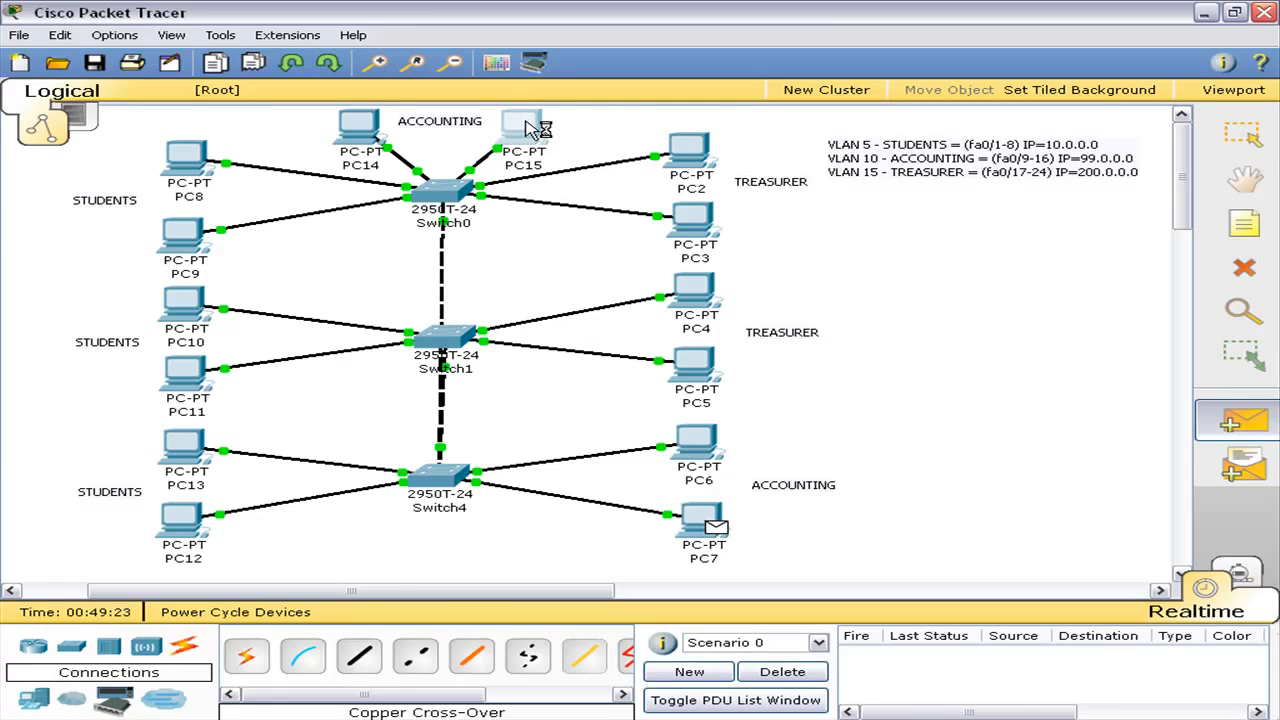
- Test communication between departments with a simple PDU from PC7 to PC8 and delete the scenario
{"action": "left_click", "coordinate": [1208, 436]}
{"action": "left_click", "coordinate": [700, 518]}
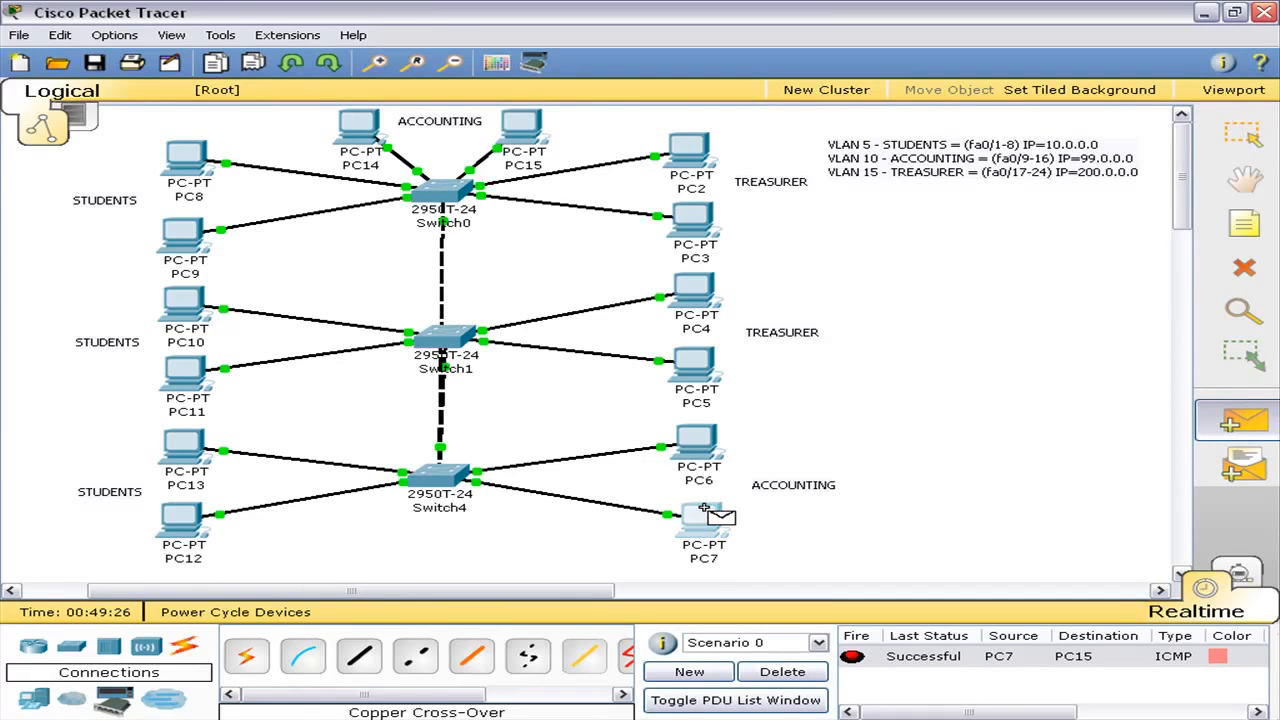
{"action": "left_click", "coordinate": [200, 168]}
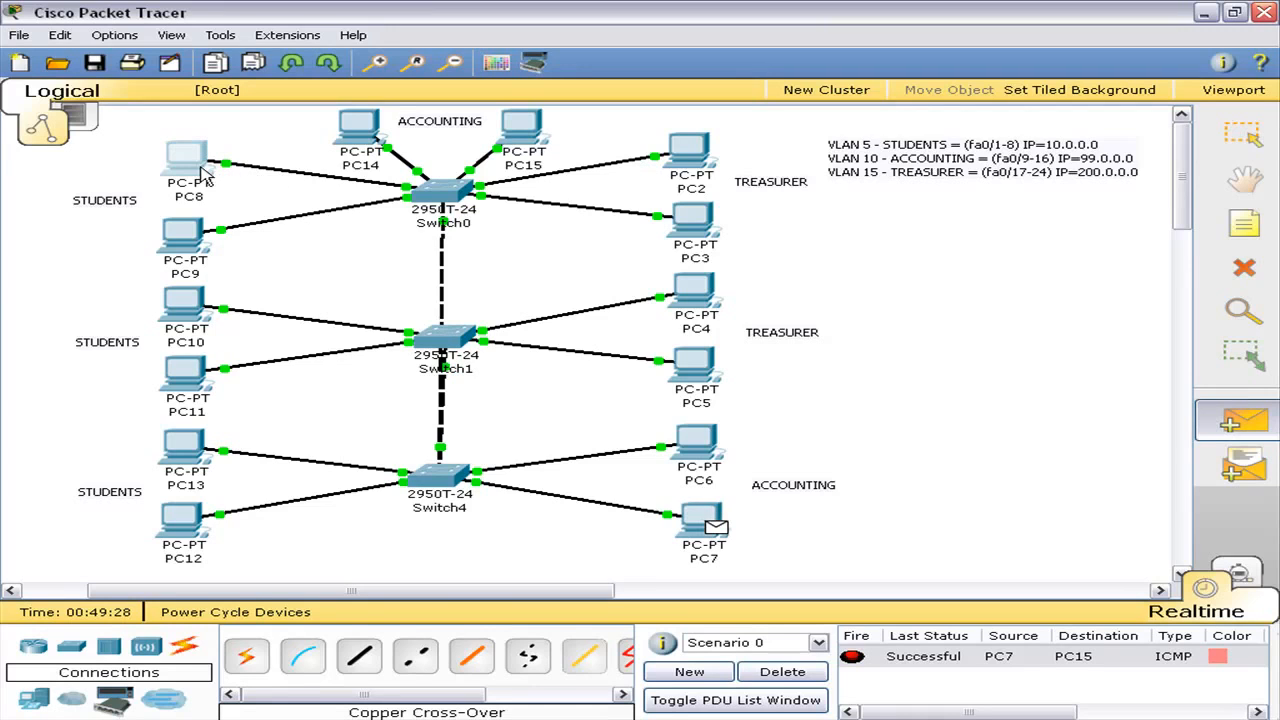
{"action": "left_click", "coordinate": [785, 672]}
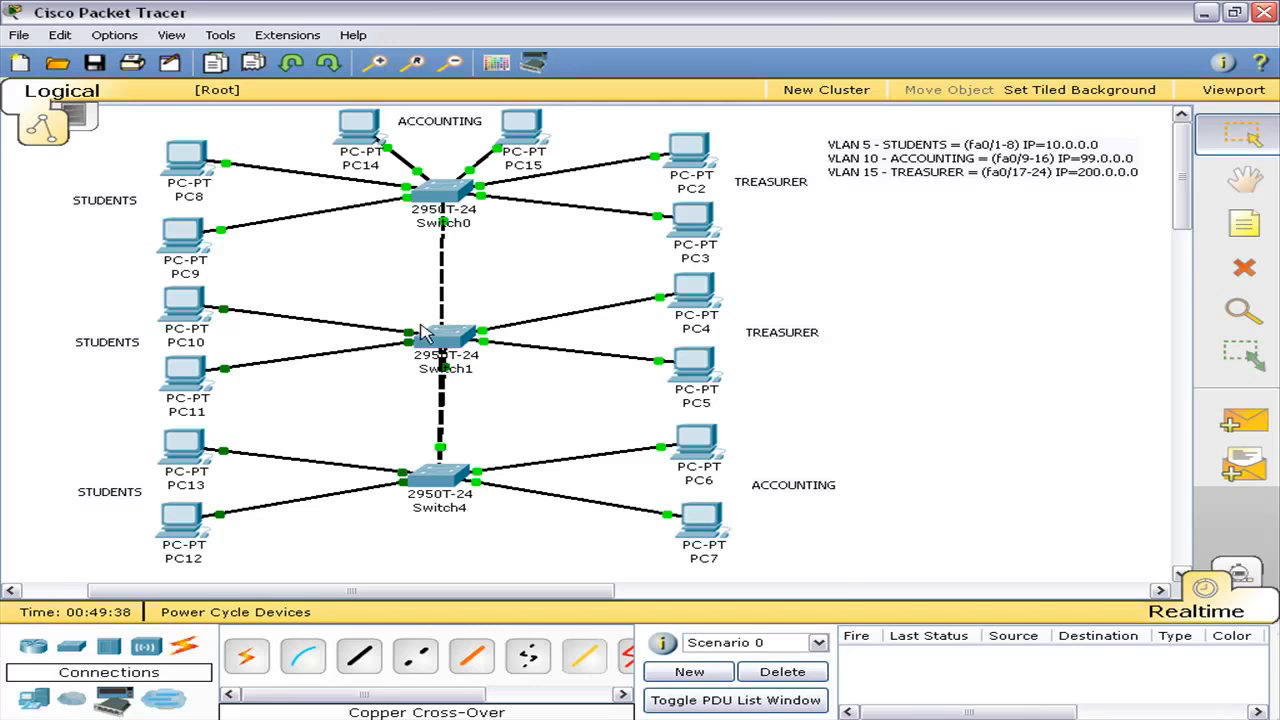
- Delete all the cross-over cables linking Switch0, Switch1 and Switch4, and leave delete mode
{"action": "mouse_move", "coordinate": [436, 340]}
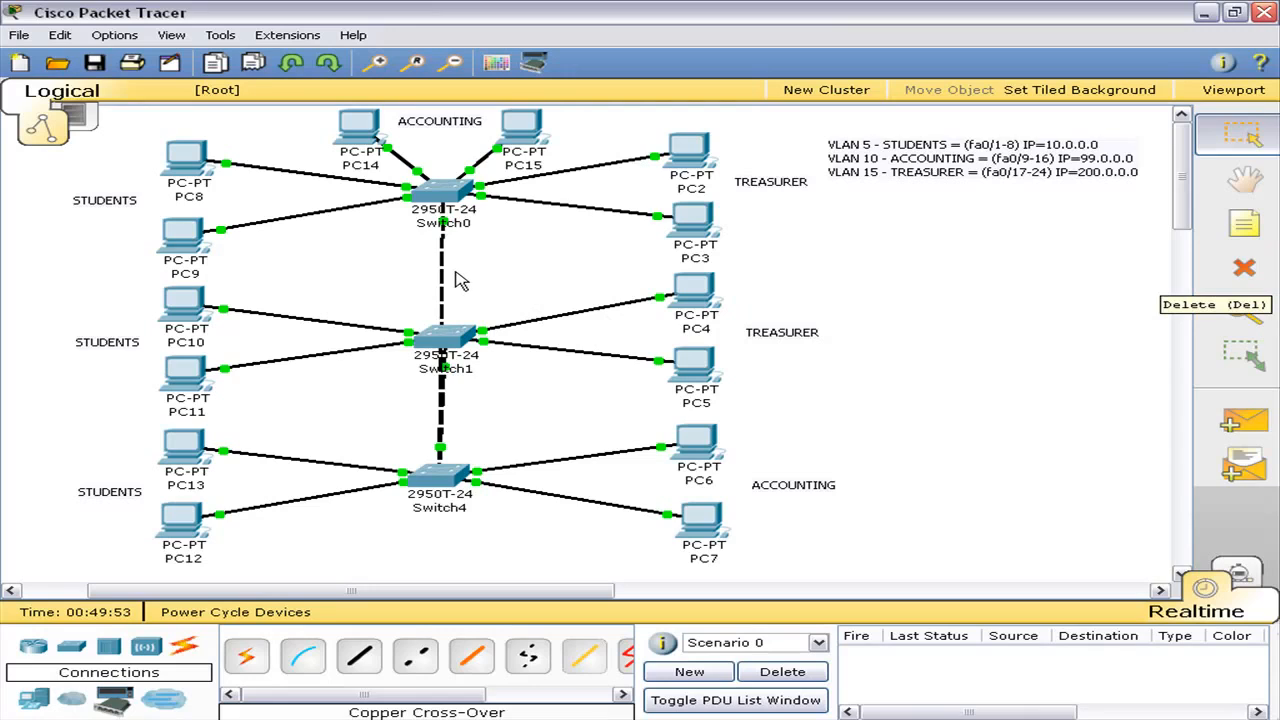
{"action": "left_click", "coordinate": [1246, 272]}
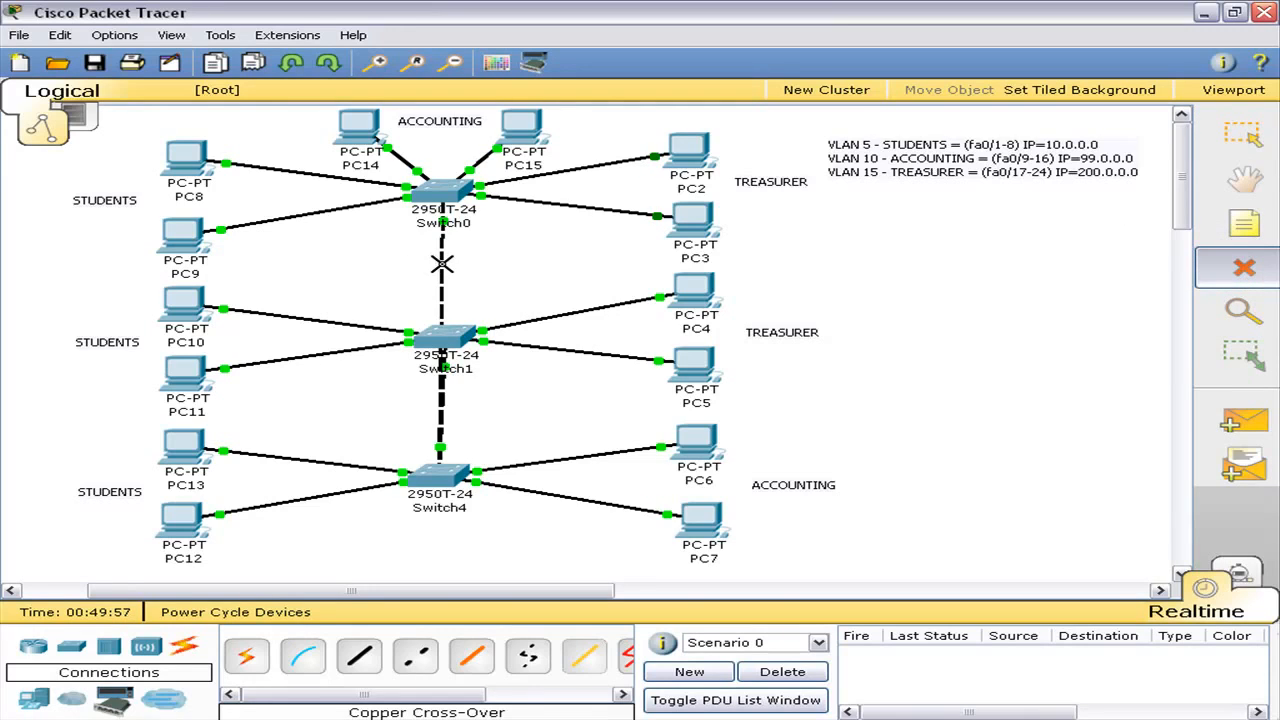
{"action": "left_click", "coordinate": [442, 263]}
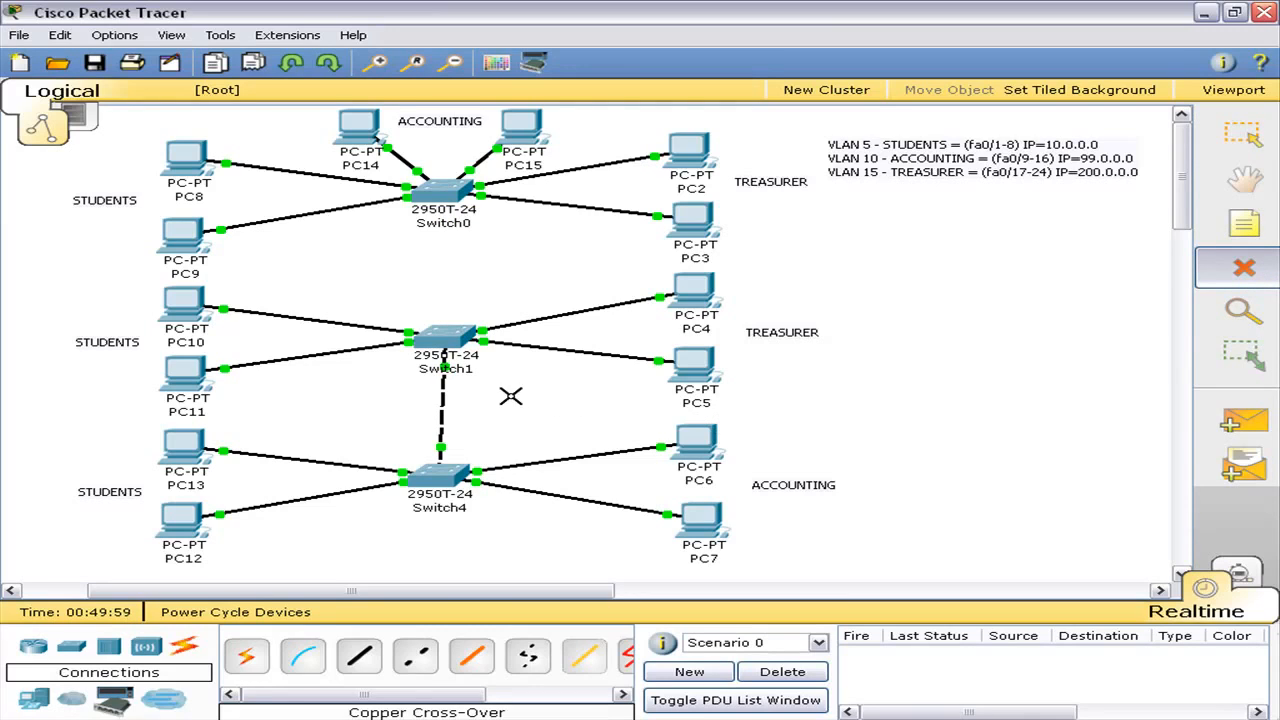
{"action": "left_click", "coordinate": [442, 395]}
{"action": "key", "text": "Escape"}
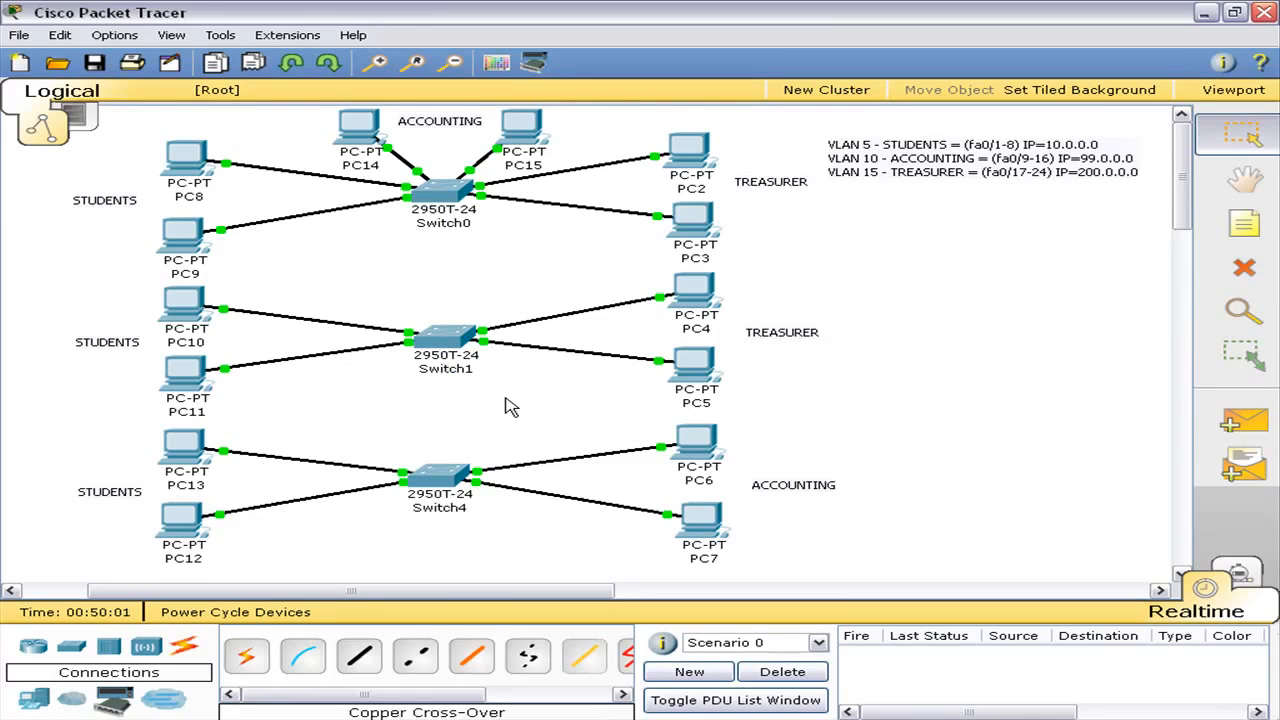